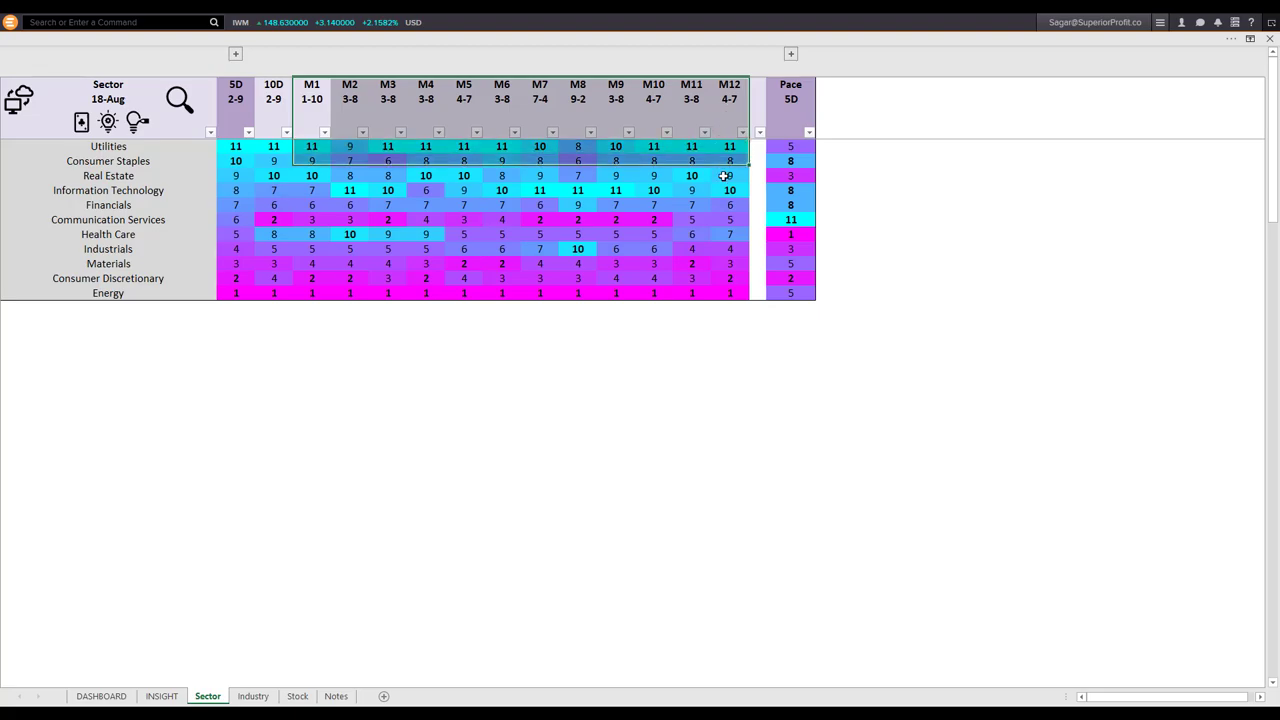
Compare the 5D ranks of Utilities and Consumer Staples with those of Materials, Consumer Discretionary and Energy.
{"action": "left_click", "coordinate": [273, 107]}
{"action": "left_click_drag", "start_coordinate": [273, 107], "coordinate": [236, 105]}
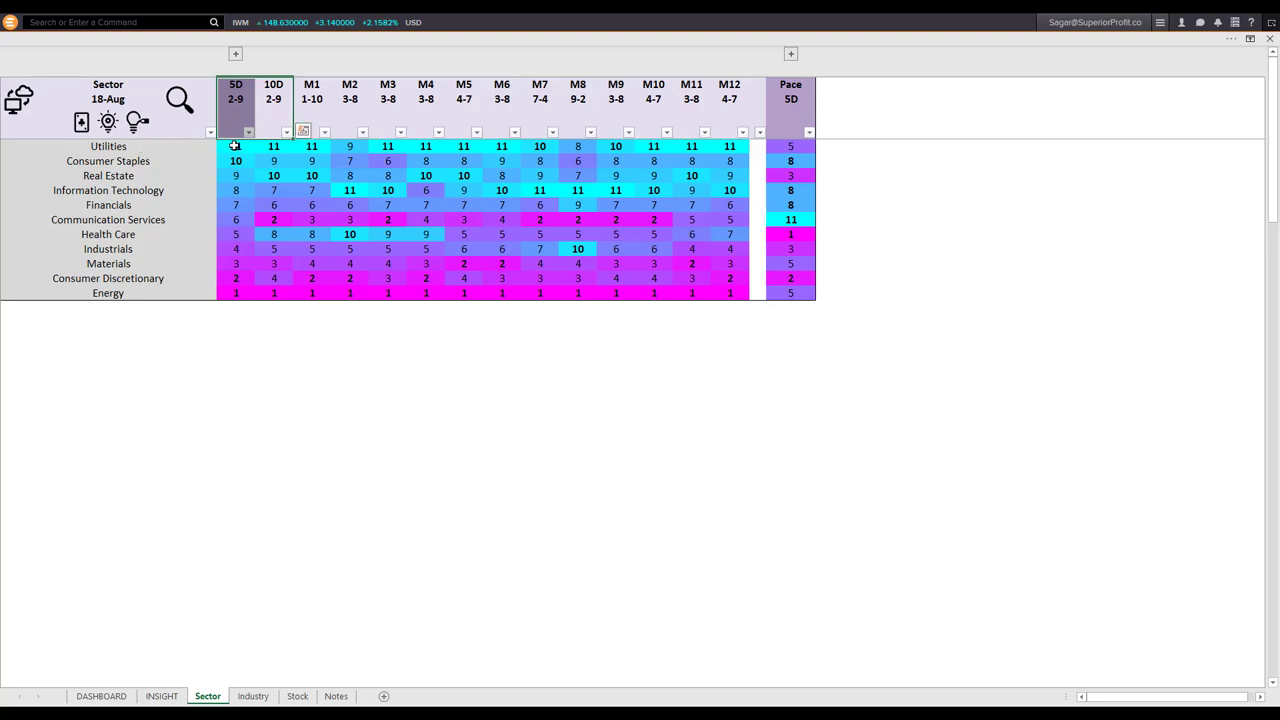
{"action": "left_click_drag", "start_coordinate": [235, 146], "coordinate": [235, 161]}
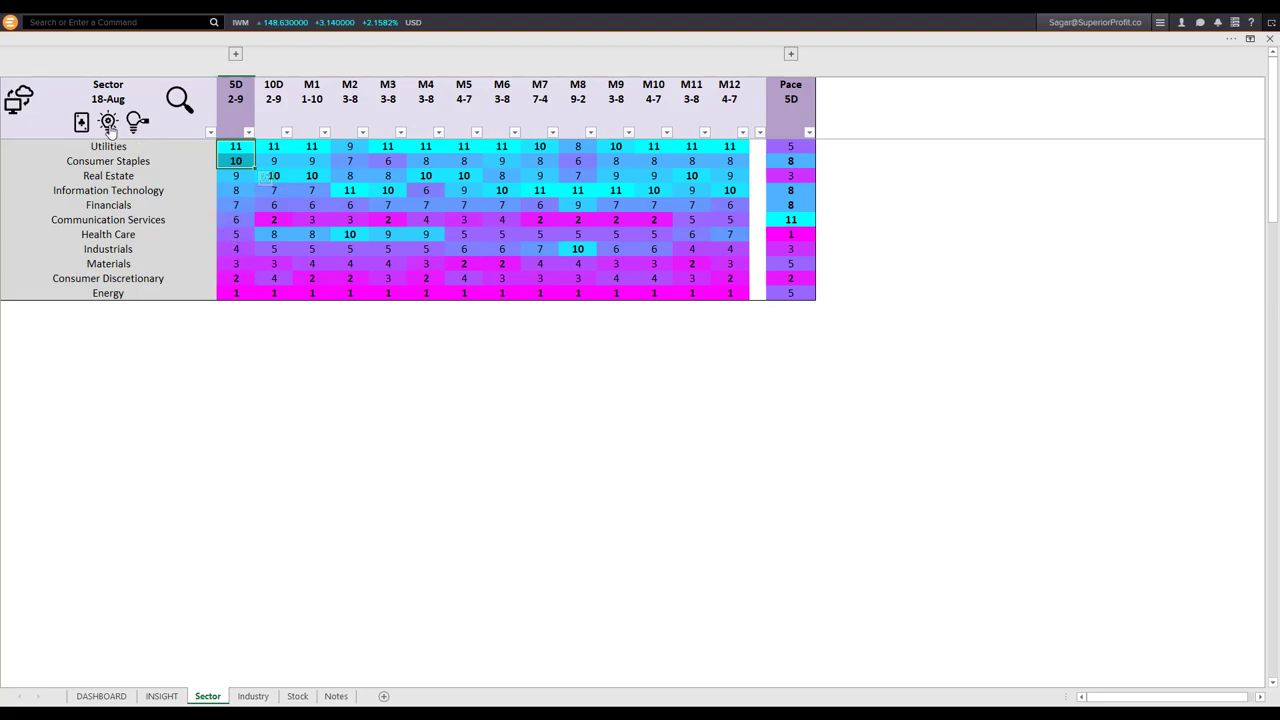
{"action": "key", "text": "shift+space"}
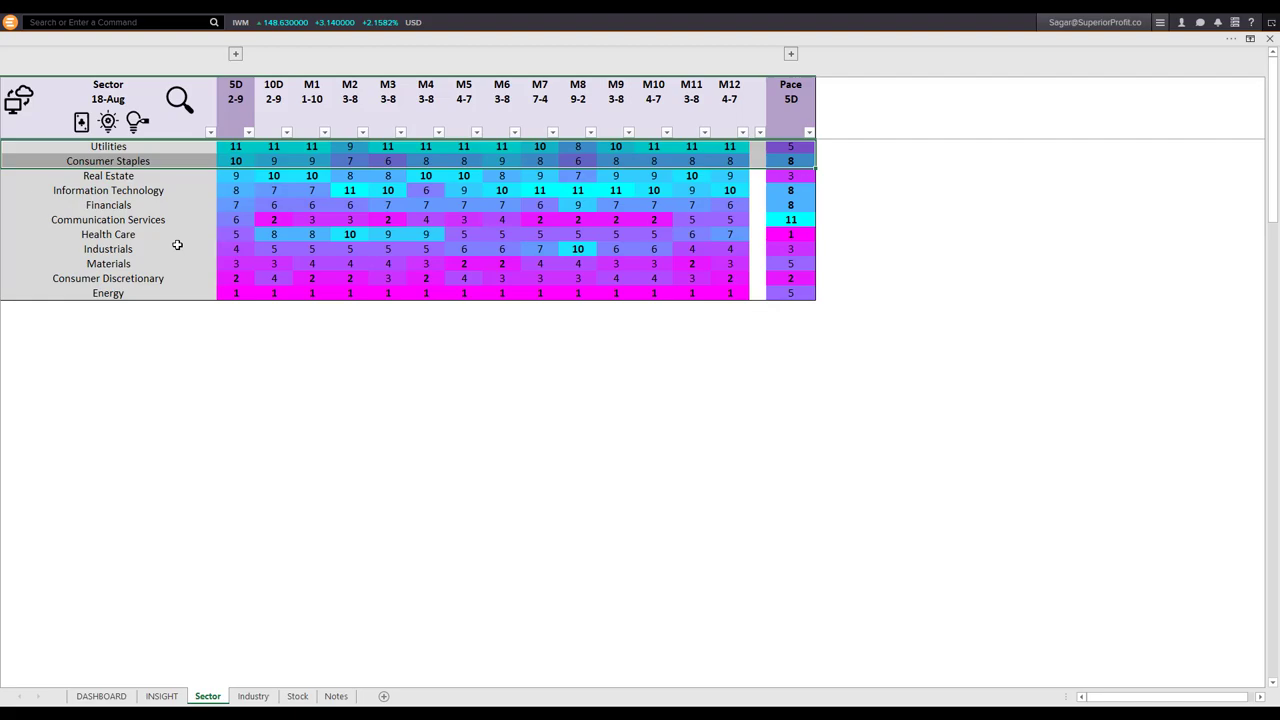
{"action": "left_click", "coordinate": [238, 161]}
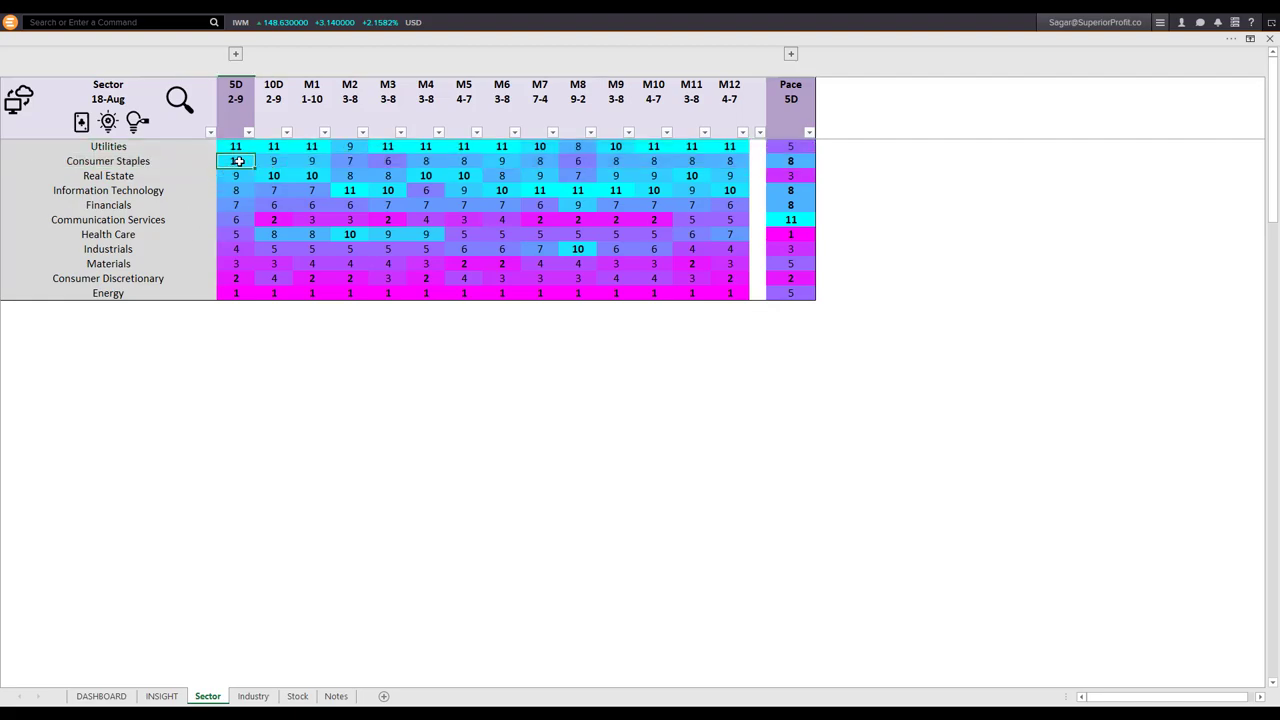
{"action": "left_click", "coordinate": [236, 294]}
{"action": "left_click_drag", "start_coordinate": [241, 284], "coordinate": [242, 266]}
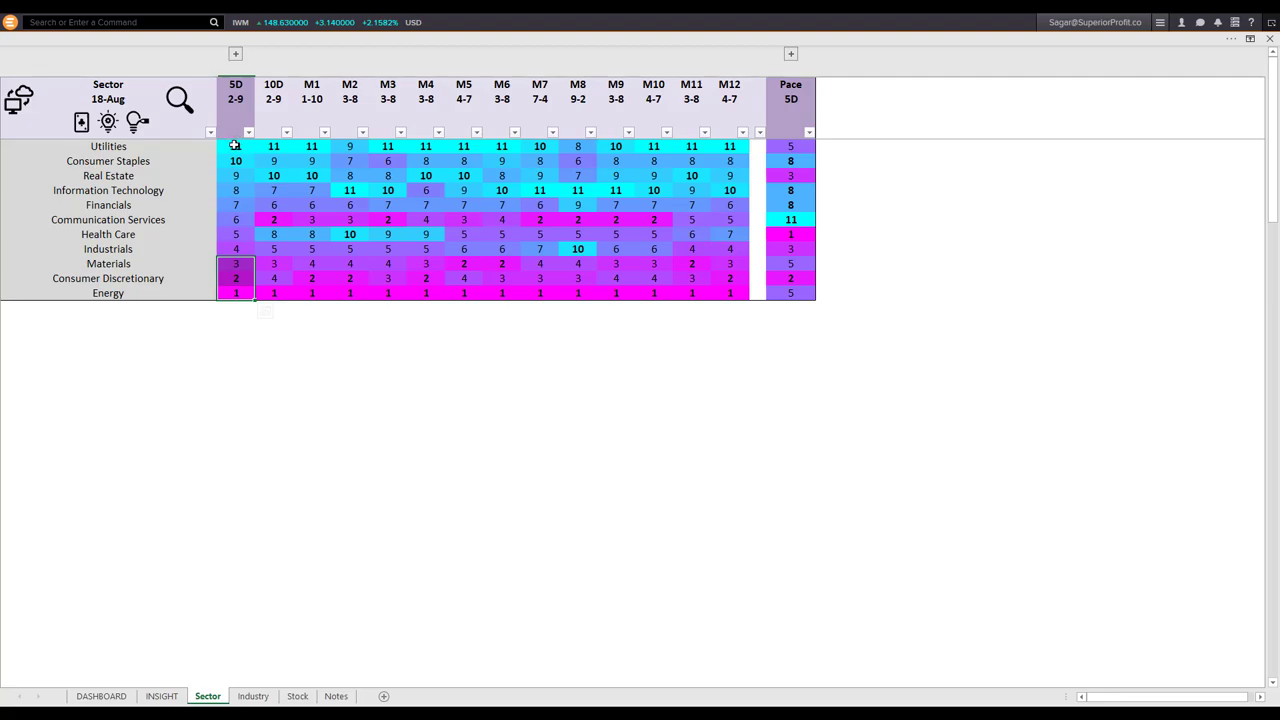
{"action": "left_click_drag", "start_coordinate": [236, 143], "coordinate": [236, 162]}
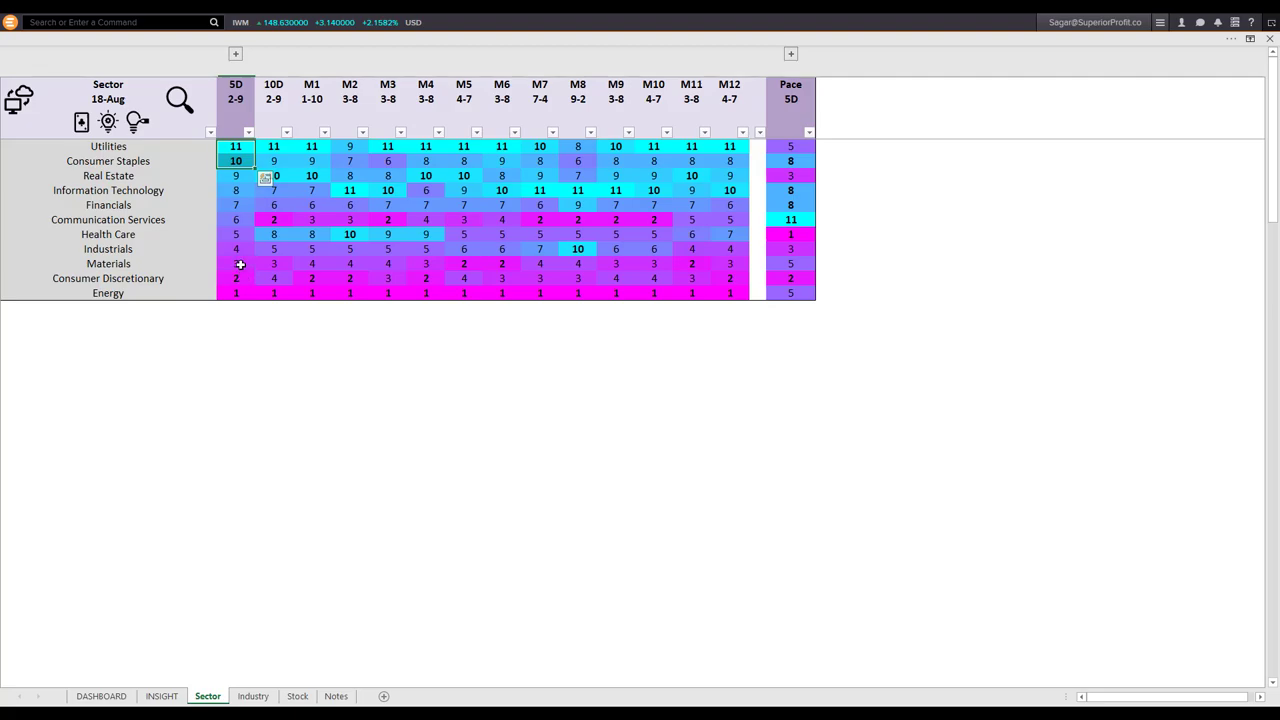
{"action": "left_click_drag", "start_coordinate": [237, 264], "coordinate": [241, 290]}
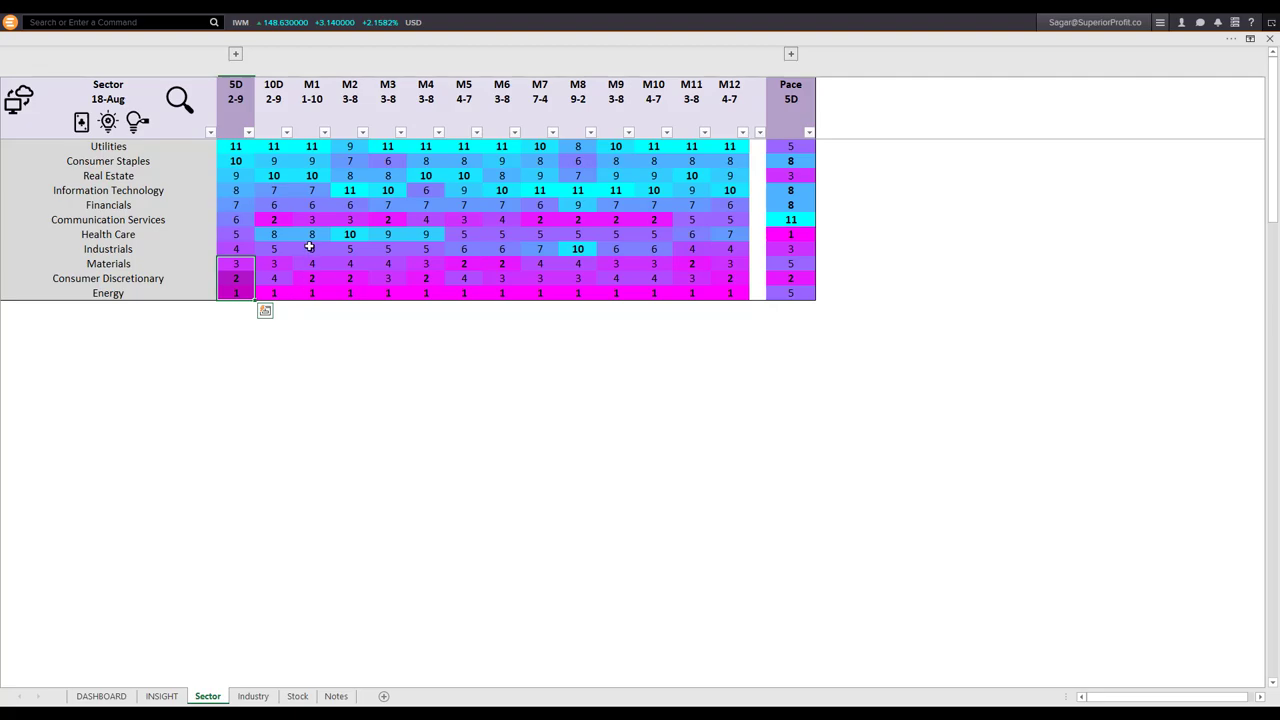
Expand the hidden 1D and 2D columns of the sector table and sort the sectors by 1D rank, highest first.
{"action": "left_click", "coordinate": [238, 108]}
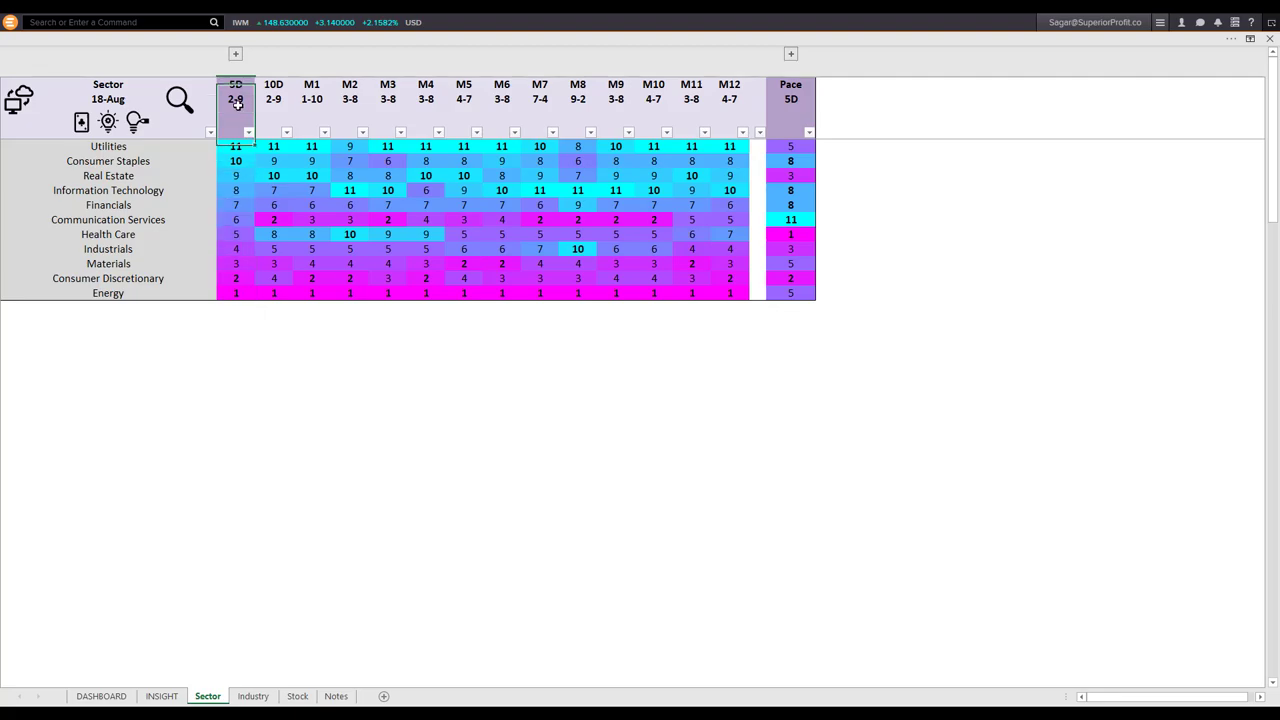
{"action": "left_click", "coordinate": [236, 55]}
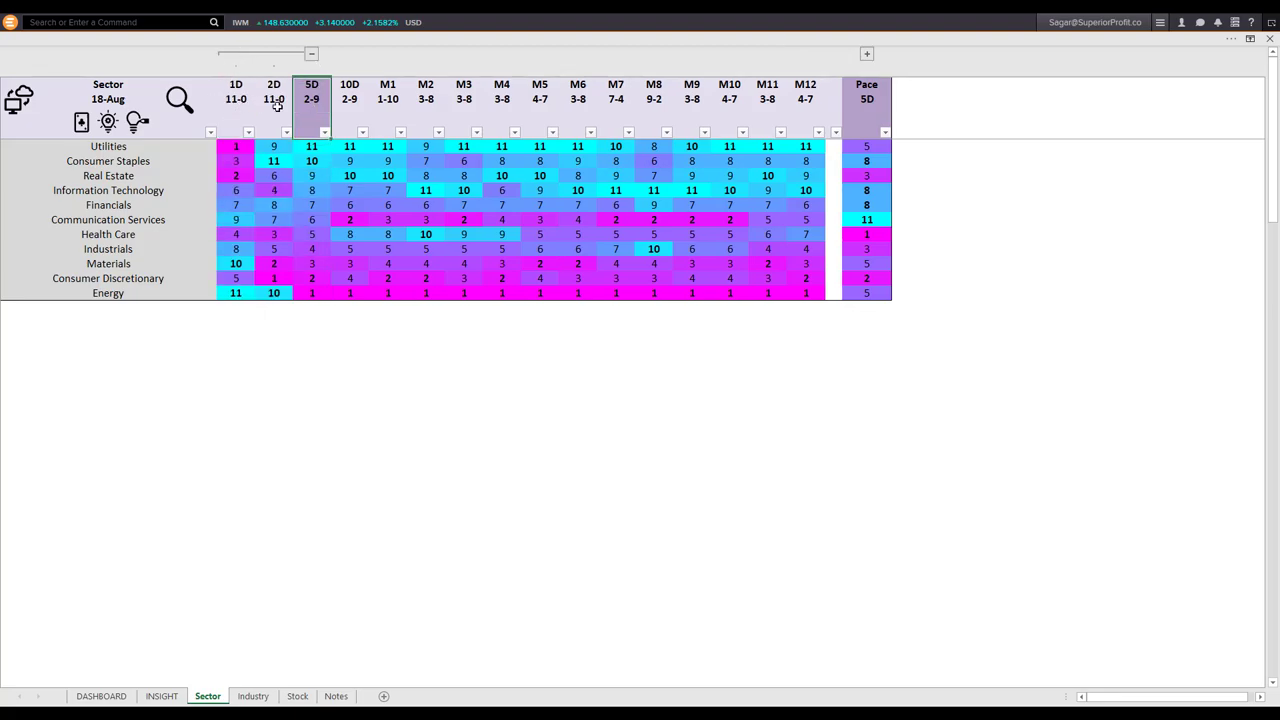
{"action": "left_click", "coordinate": [236, 104]}
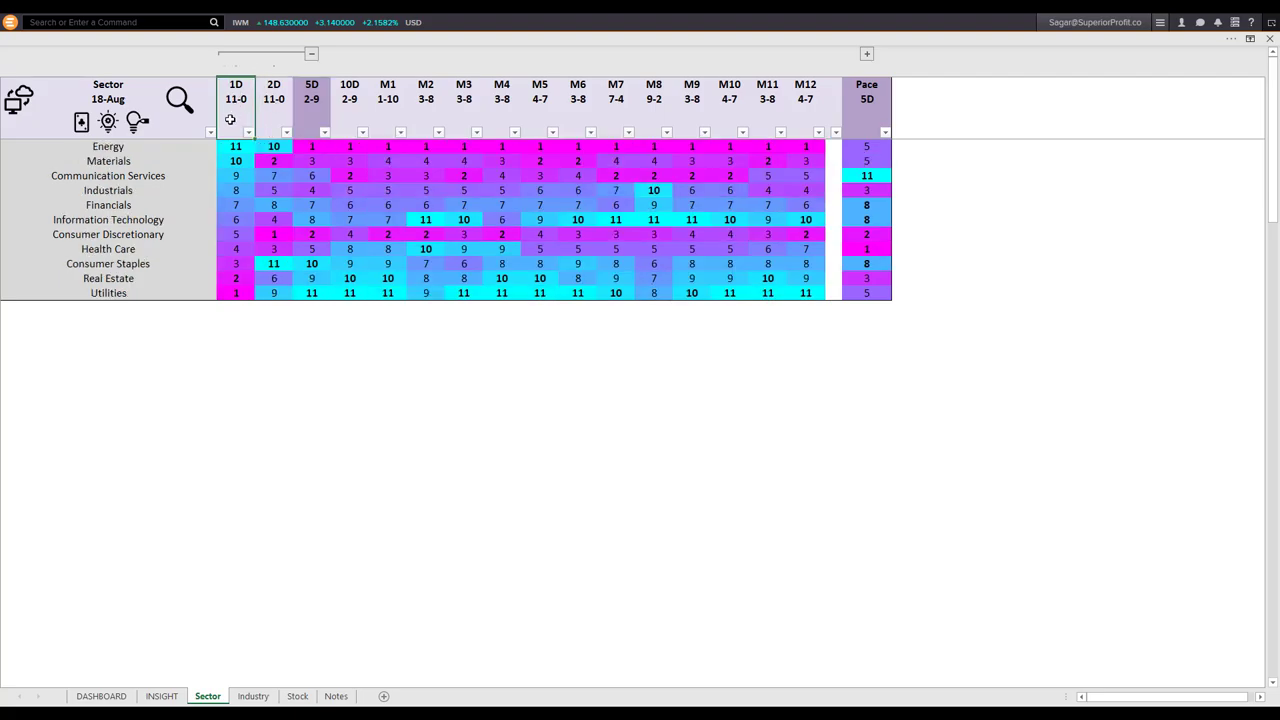
{"action": "left_click_drag", "start_coordinate": [233, 110], "coordinate": [241, 293]}
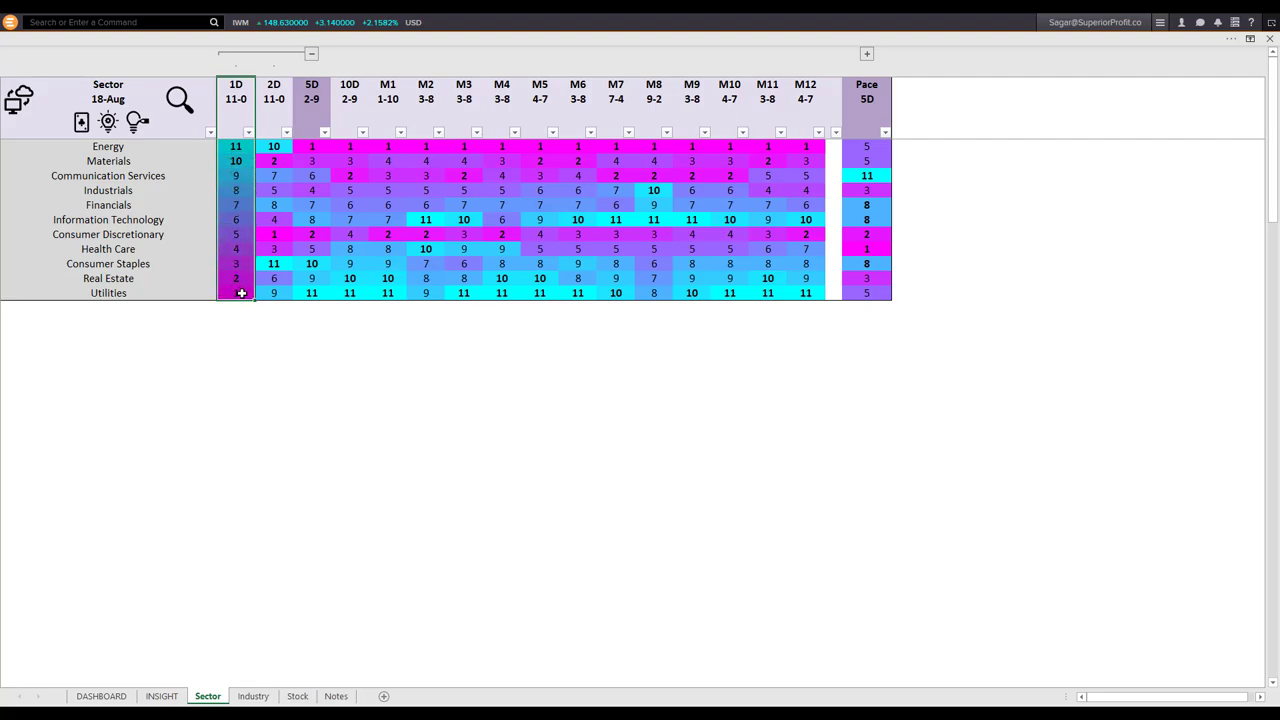
Highlight the Energy and Materials rows across all periods to examine their ranks.
{"action": "left_click", "coordinate": [237, 146]}
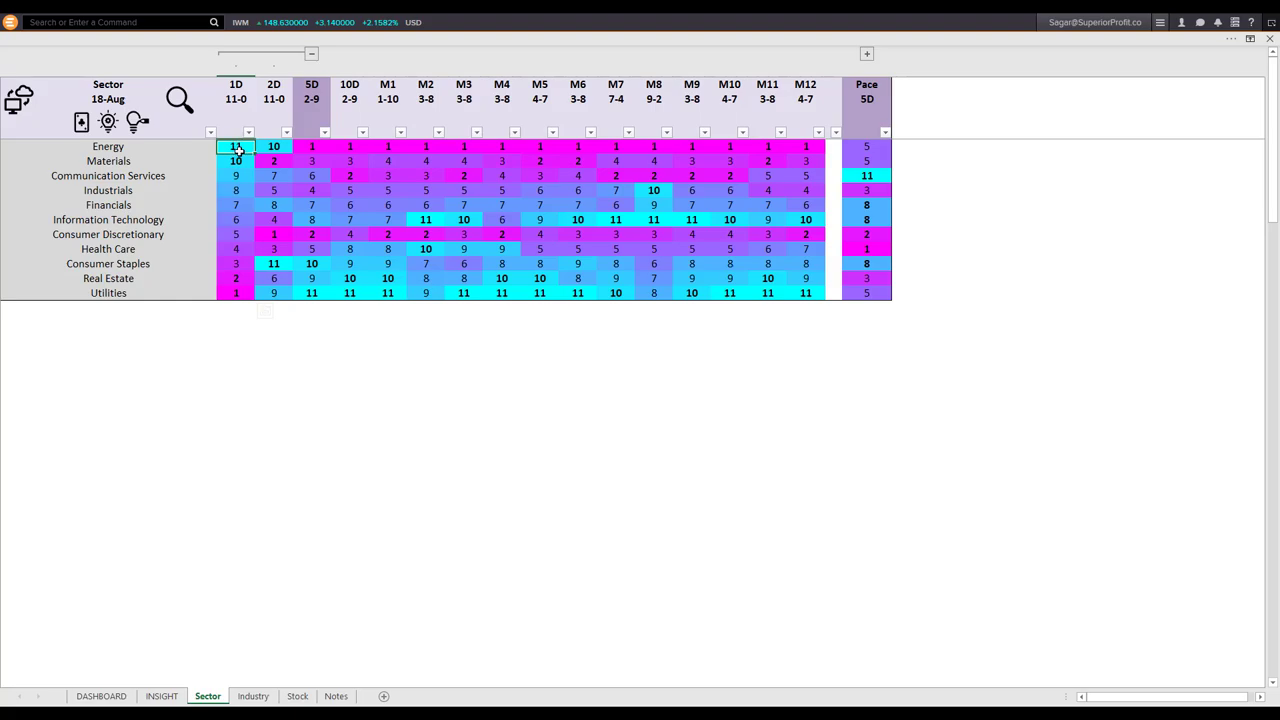
{"action": "left_click_drag", "start_coordinate": [237, 146], "coordinate": [237, 162]}
{"action": "left_click", "coordinate": [108, 121]}
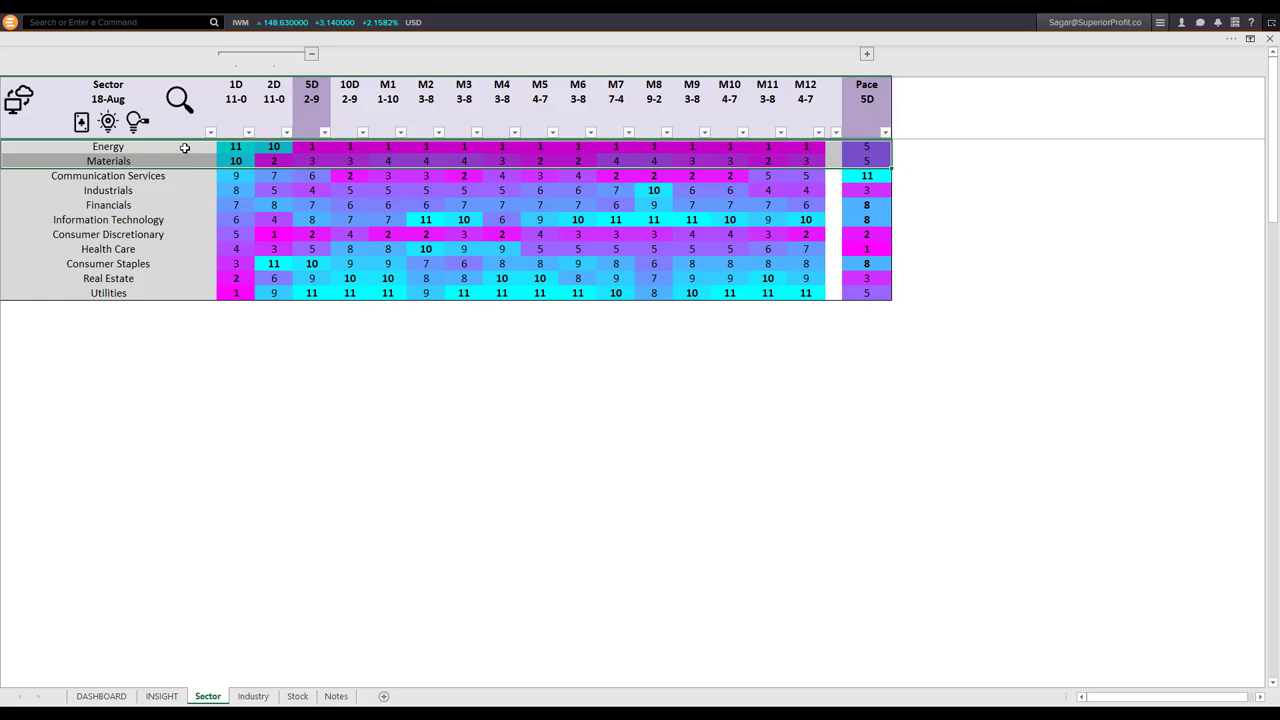
Drill down from the Energy sector to its industries and highlight their 5D ranks.
{"action": "left_click", "coordinate": [182, 147]}
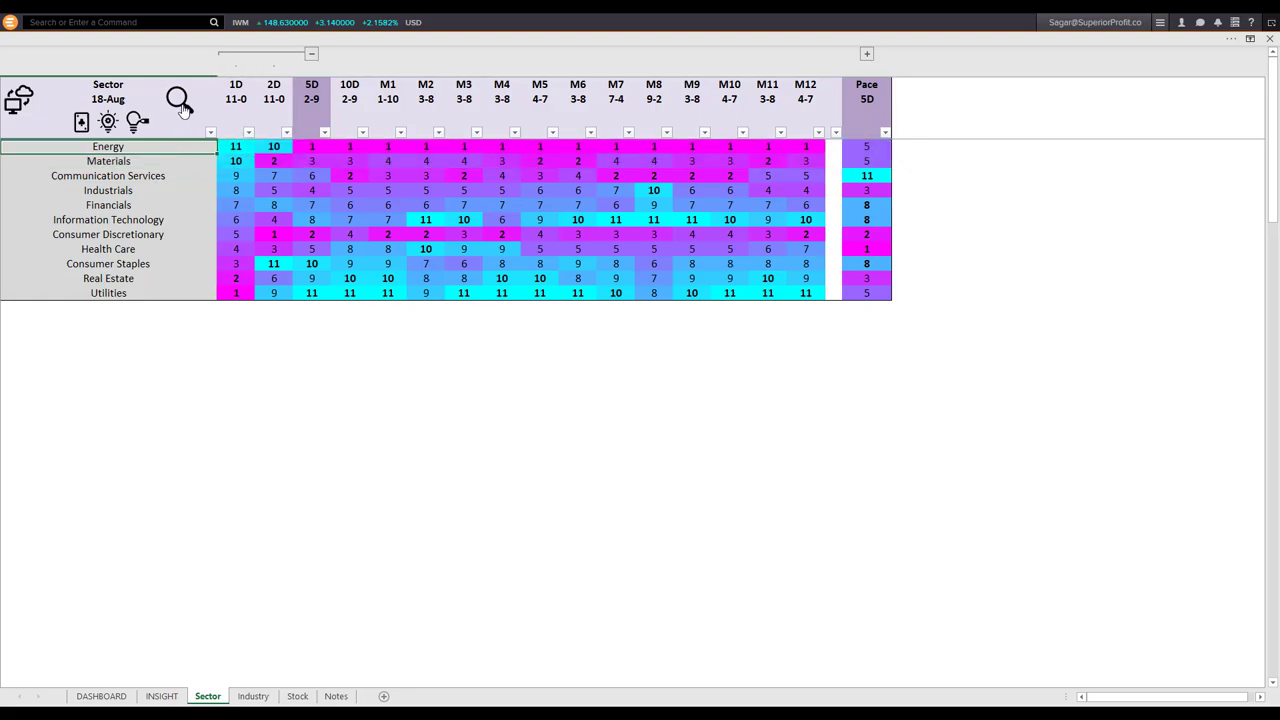
{"action": "left_click", "coordinate": [181, 104]}
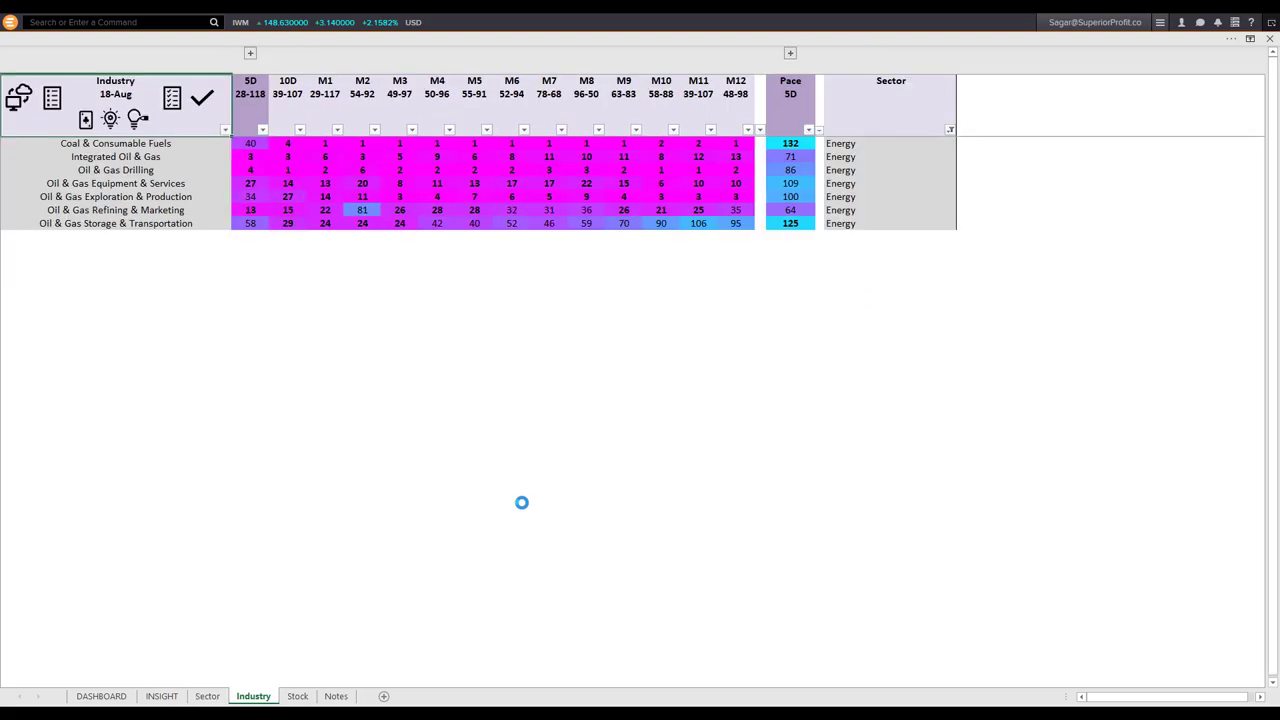
{"action": "left_click", "coordinate": [250, 143]}
{"action": "left_click_drag", "start_coordinate": [250, 143], "coordinate": [248, 223]}
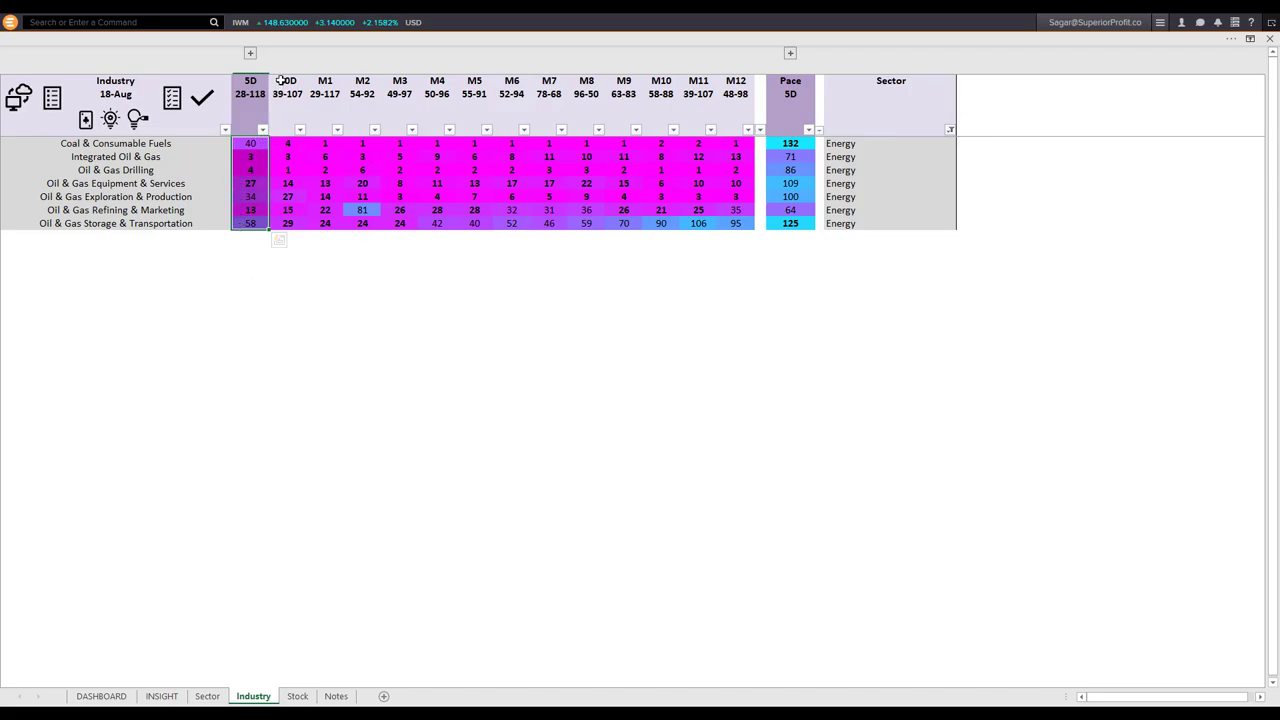
Expand the 1D and 2D columns for the Energy industries and sort them by 1D rank, highest first.
{"action": "left_click", "coordinate": [250, 53]}
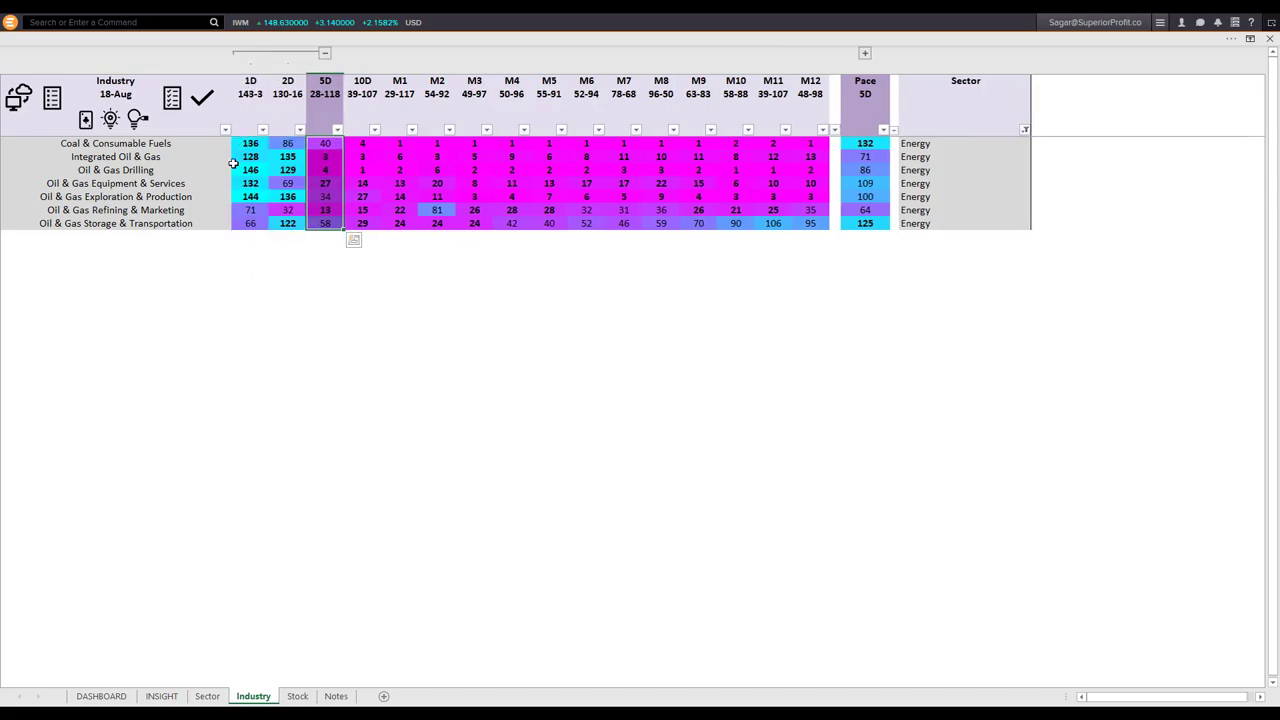
{"action": "left_click", "coordinate": [251, 102]}
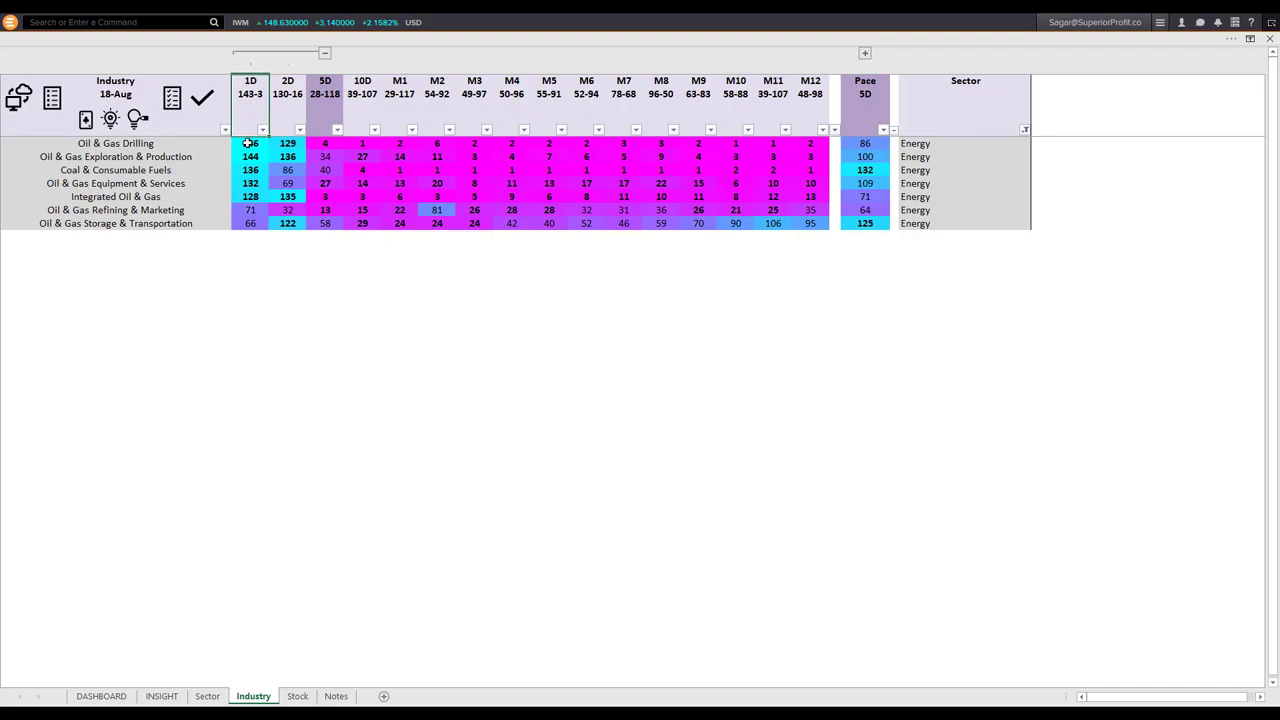
{"action": "left_click_drag", "start_coordinate": [250, 156], "coordinate": [250, 196]}
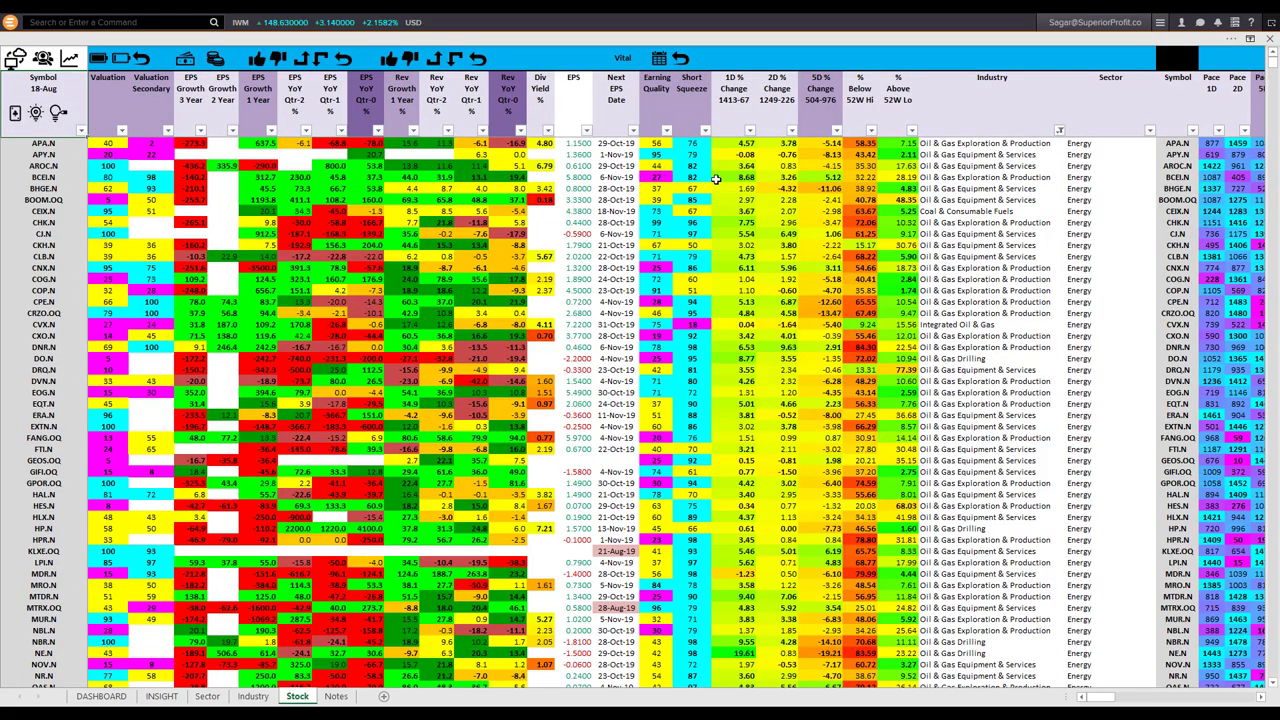
Filter the Energy stocks to those with high valuation scores and review their 1D % Change values.
{"action": "left_click", "coordinate": [98, 62]}
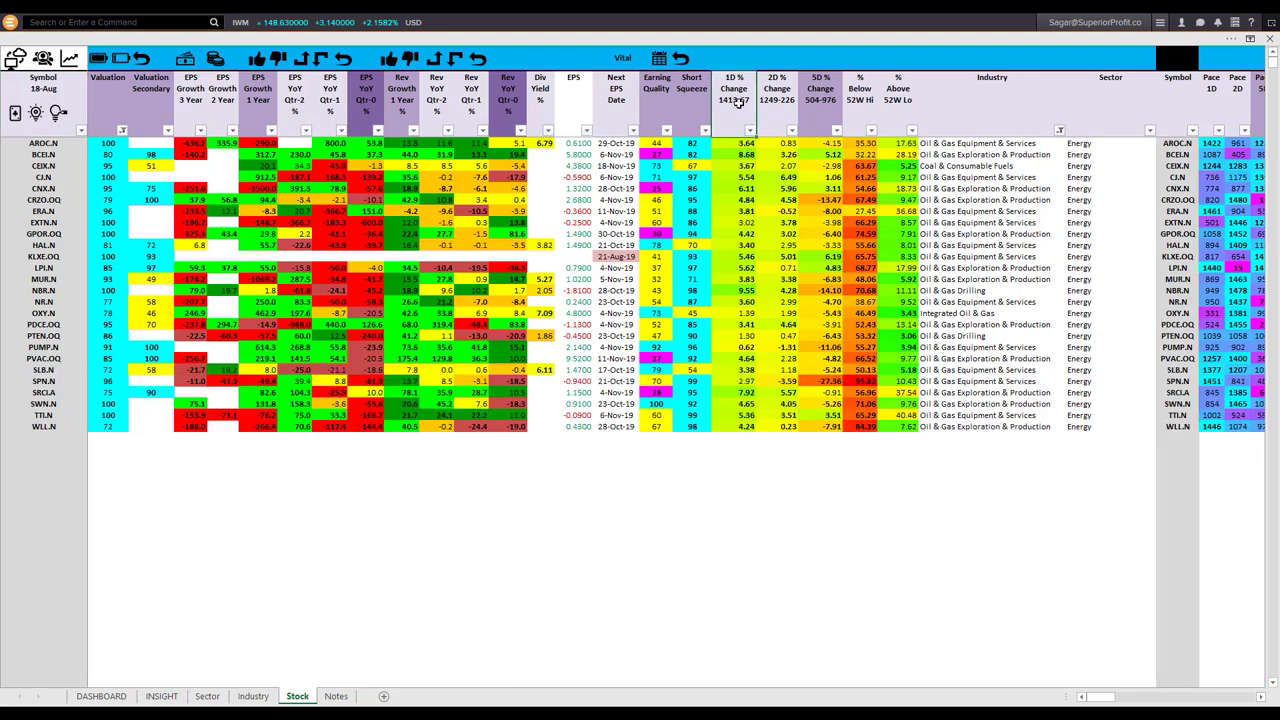
{"action": "left_click_drag", "start_coordinate": [736, 143], "coordinate": [738, 429]}
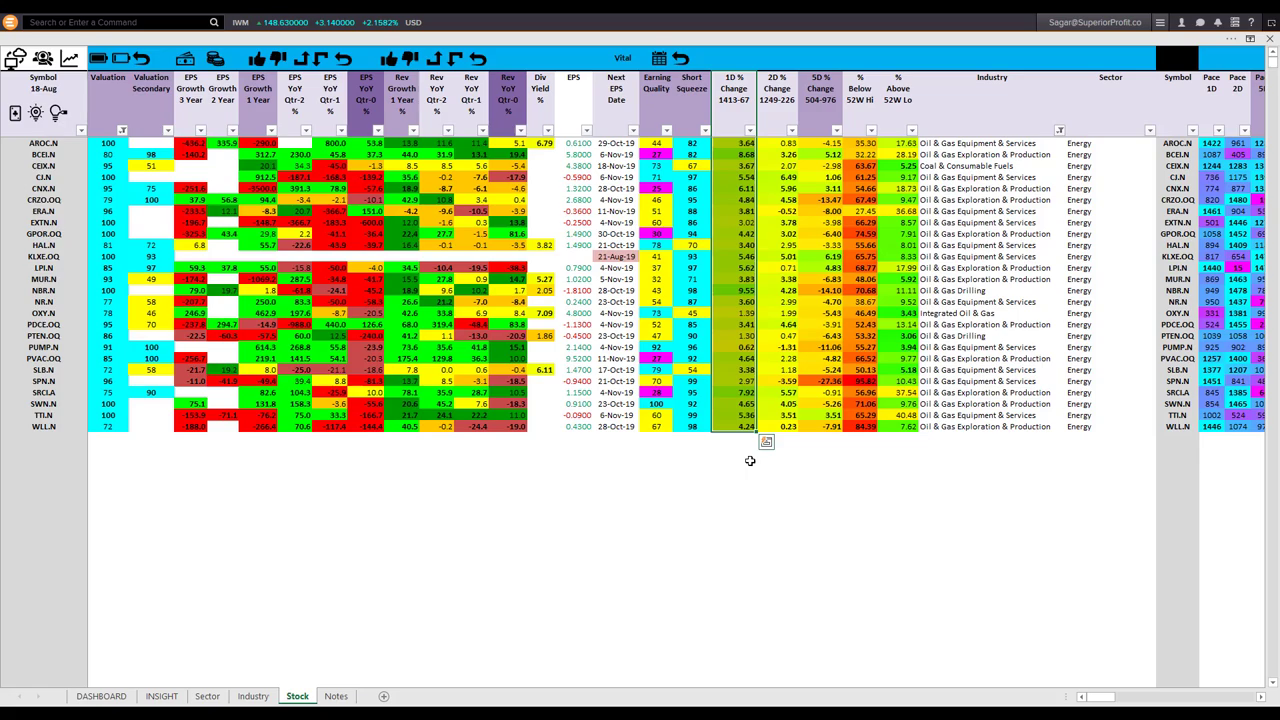
{"action": "key", "text": "Escape"}
{"action": "left_click", "coordinate": [742, 200]}
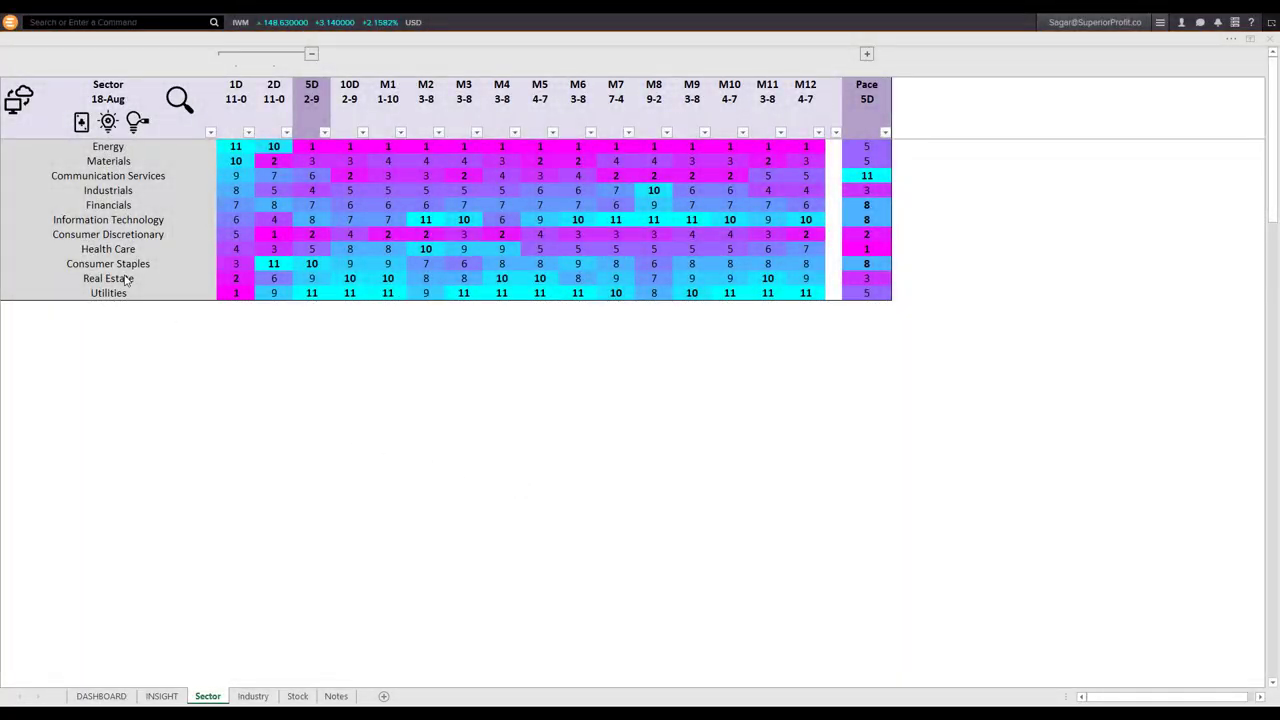
Drill down from the Financials sector to its industries and sort them by 1D rank, highest first.
{"action": "left_click", "coordinate": [105, 203]}
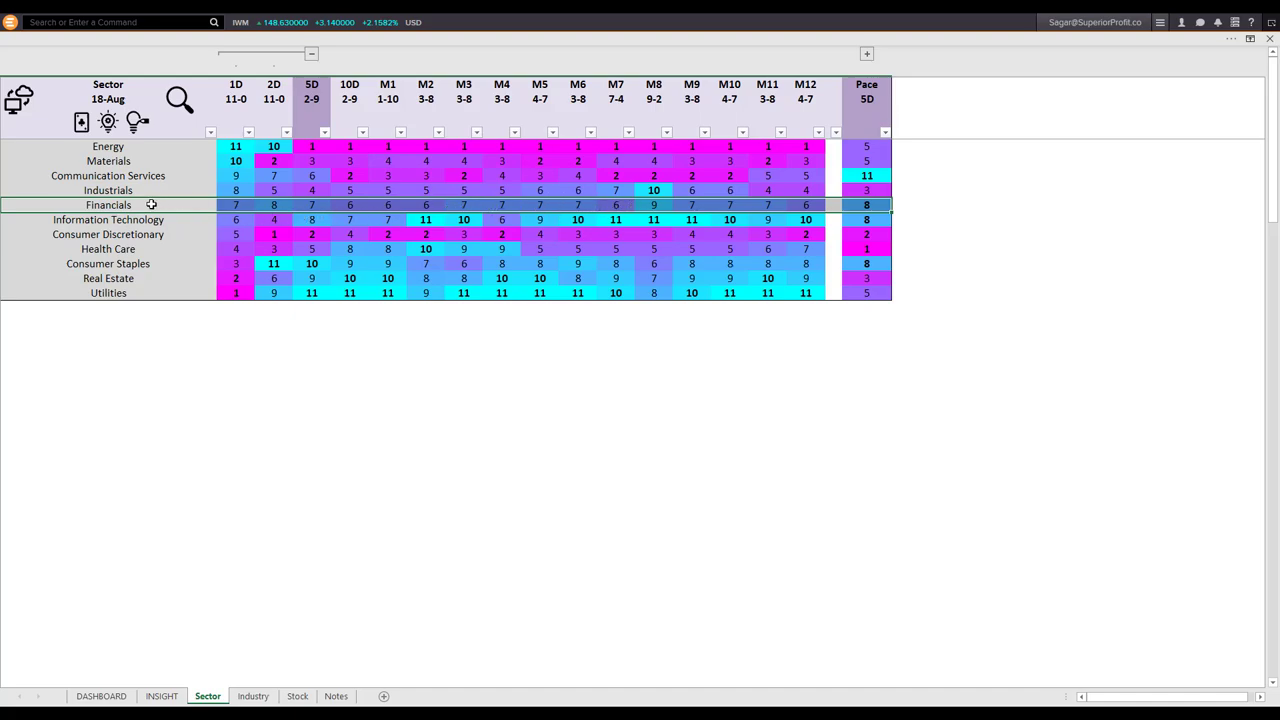
{"action": "left_click", "coordinate": [178, 104]}
{"action": "left_click", "coordinate": [252, 100]}
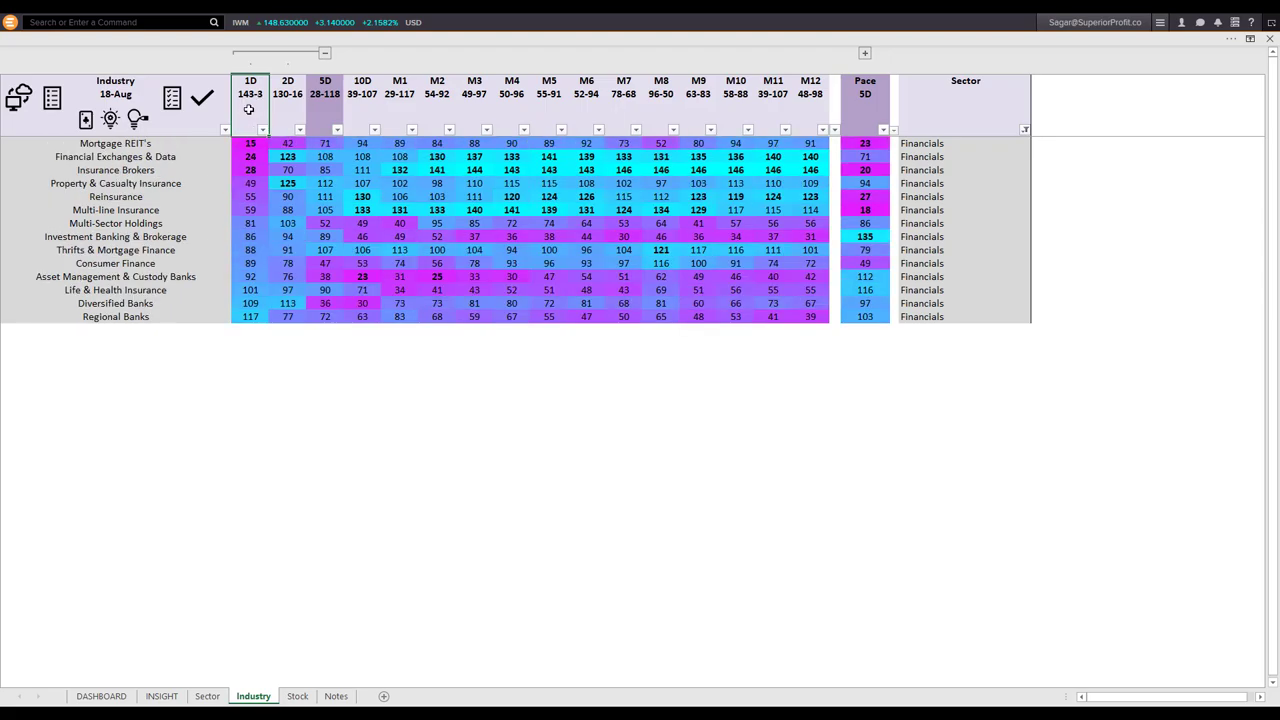
{"action": "left_click", "coordinate": [248, 108]}
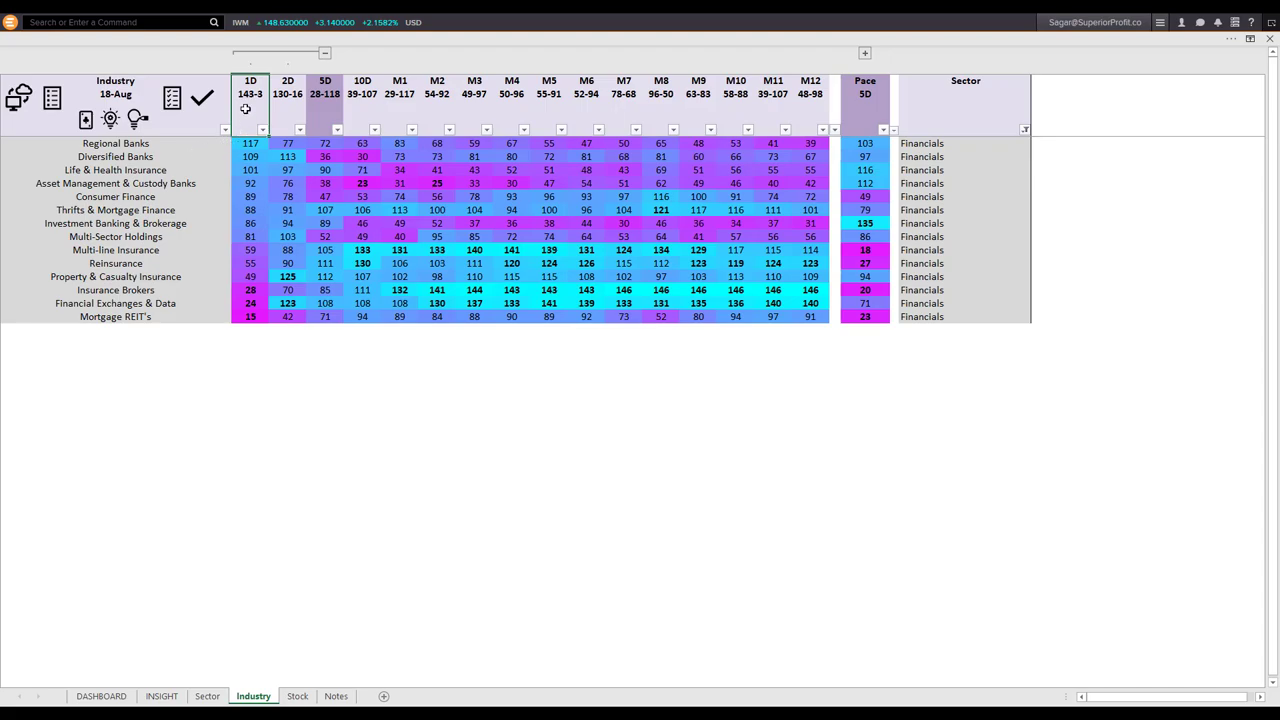
{"action": "left_click_drag", "start_coordinate": [249, 143], "coordinate": [251, 316]}
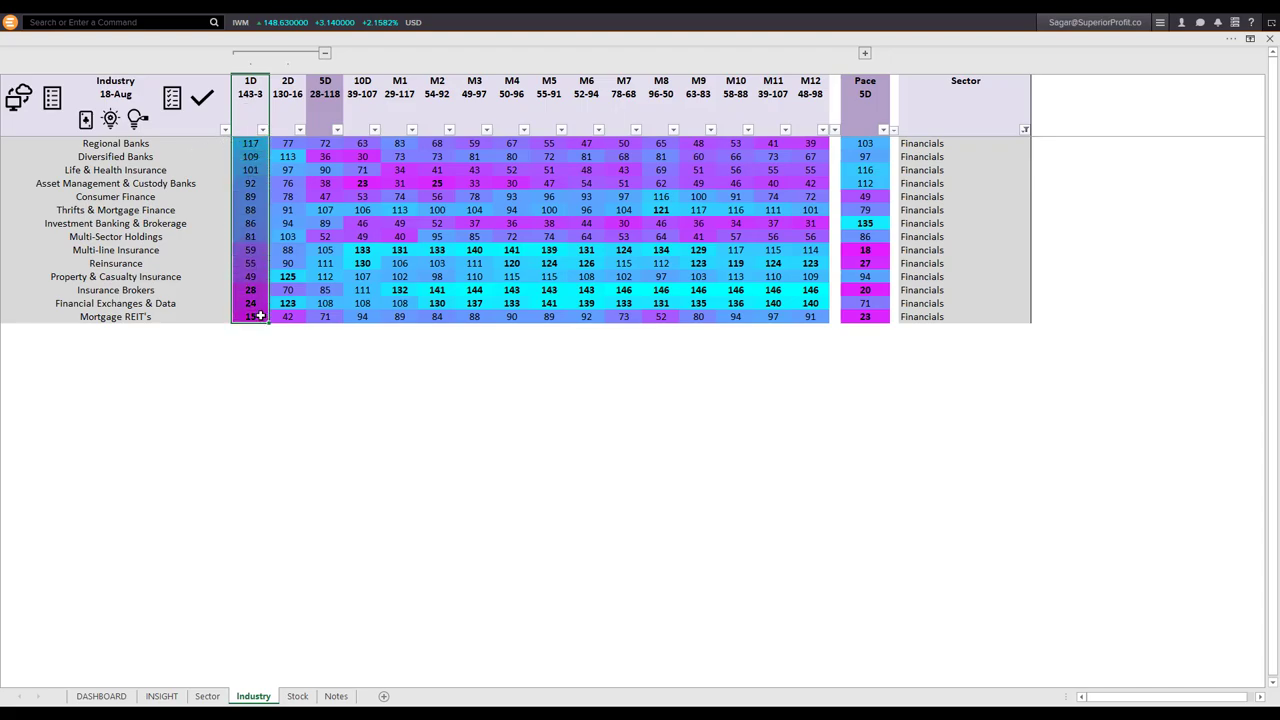
Drill down from the Regional Banks industry to its list of individual stocks.
{"action": "left_click", "coordinate": [134, 143]}
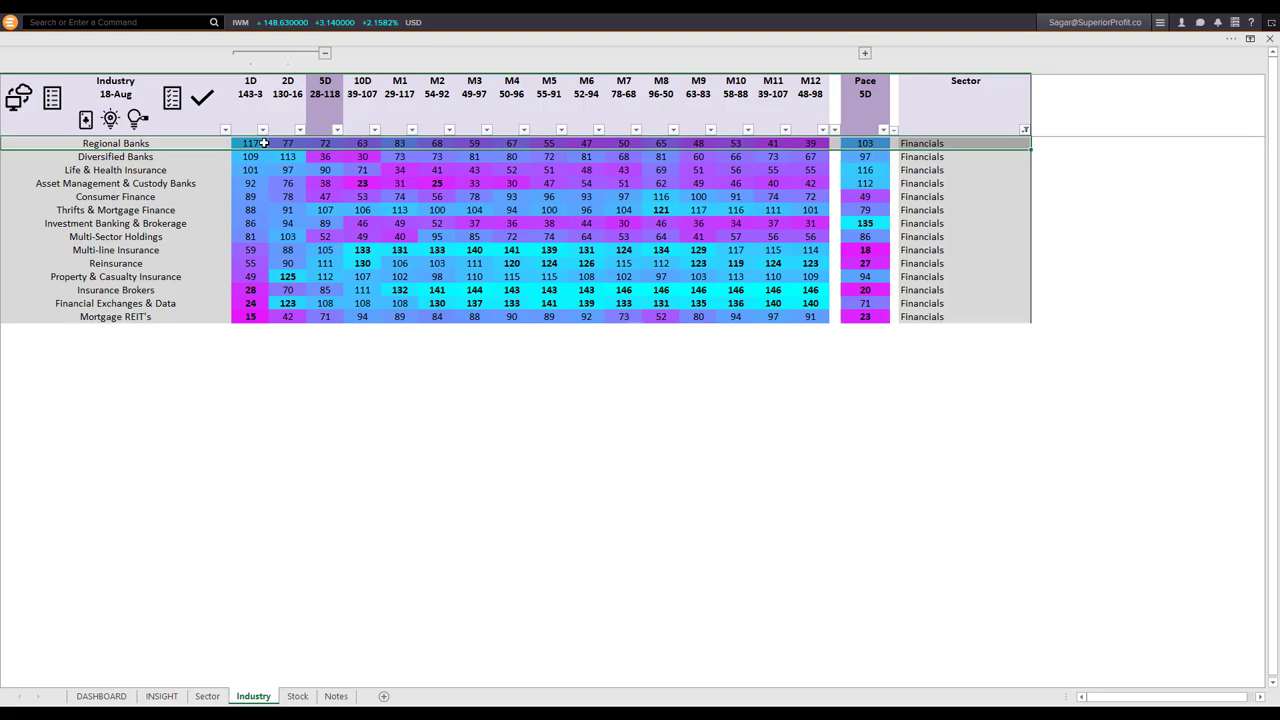
{"action": "left_click", "coordinate": [203, 142]}
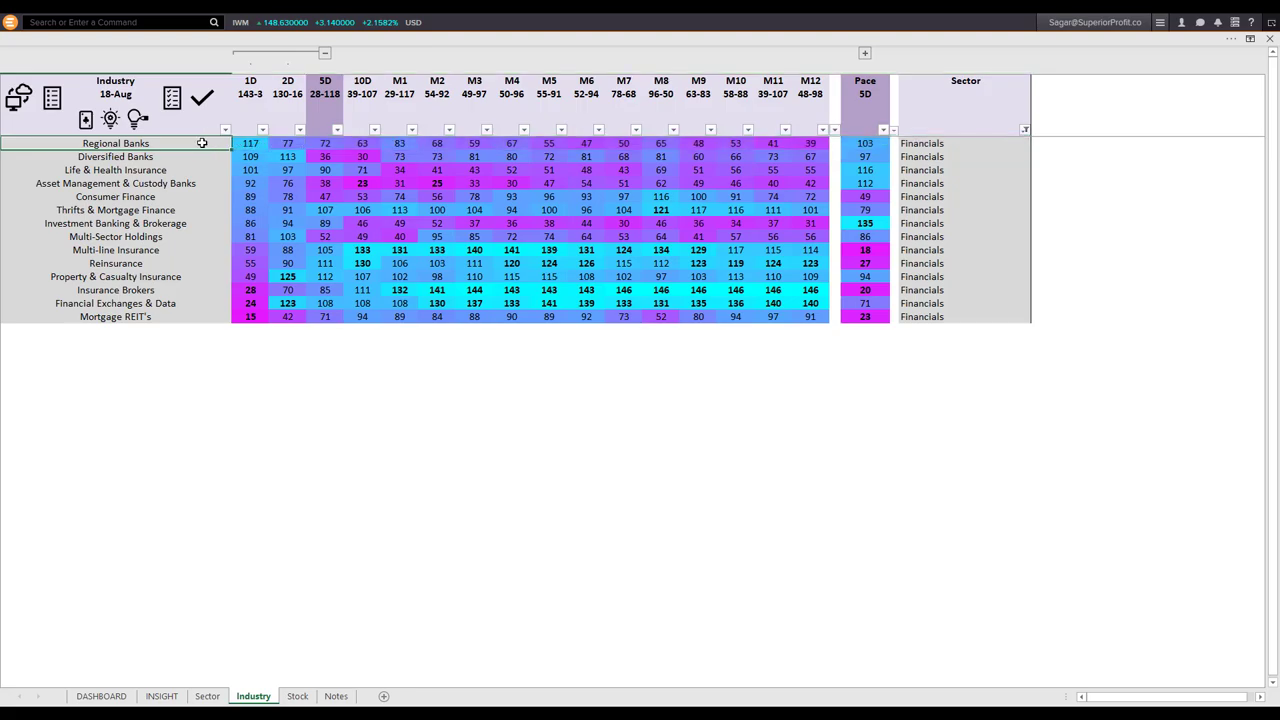
{"action": "left_click", "coordinate": [201, 98]}
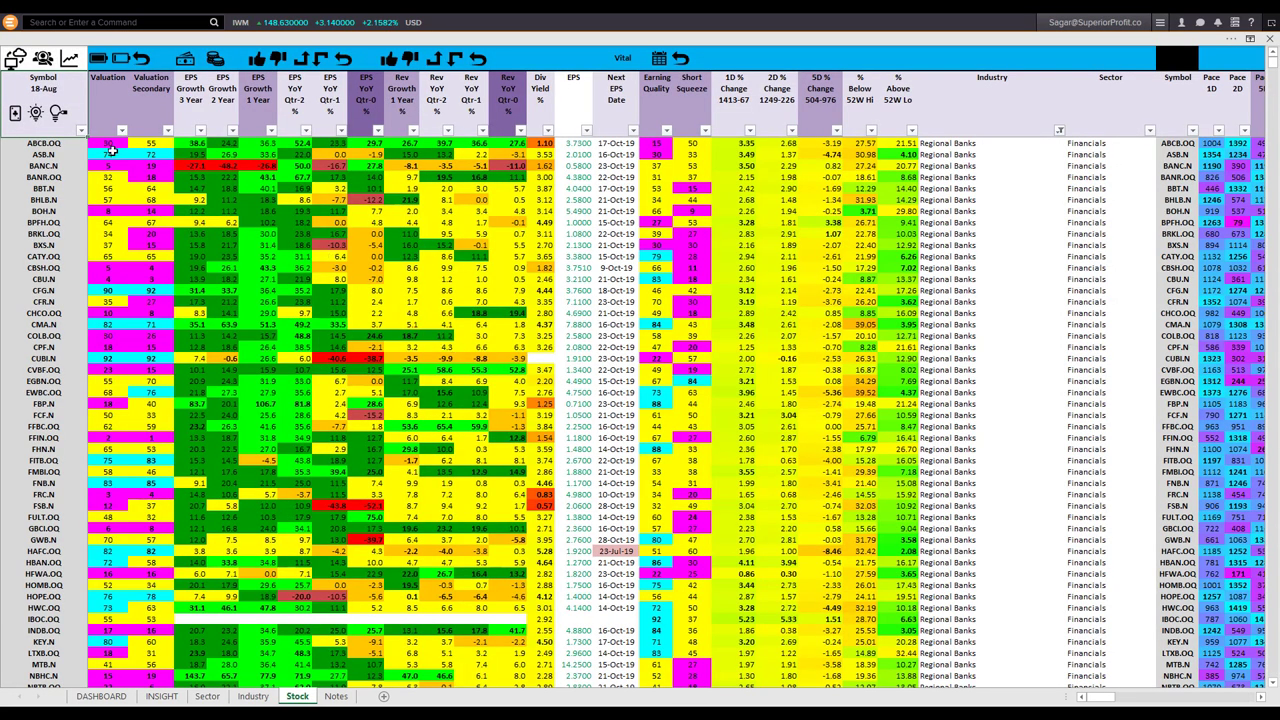
Check the valuation scores of a few Regional Banks stocks and filter the list to high valuations.
{"action": "left_click", "coordinate": [104, 291]}
{"action": "left_click", "coordinate": [105, 322]}
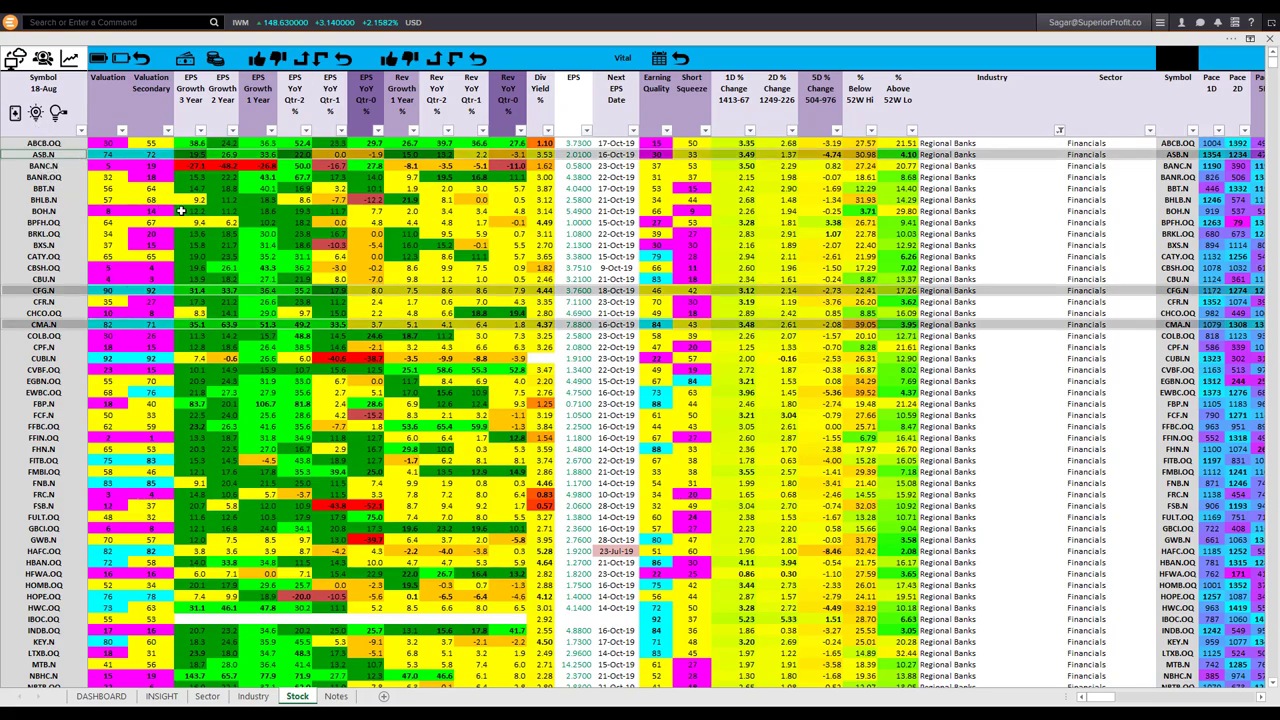
{"action": "left_click", "coordinate": [108, 187]}
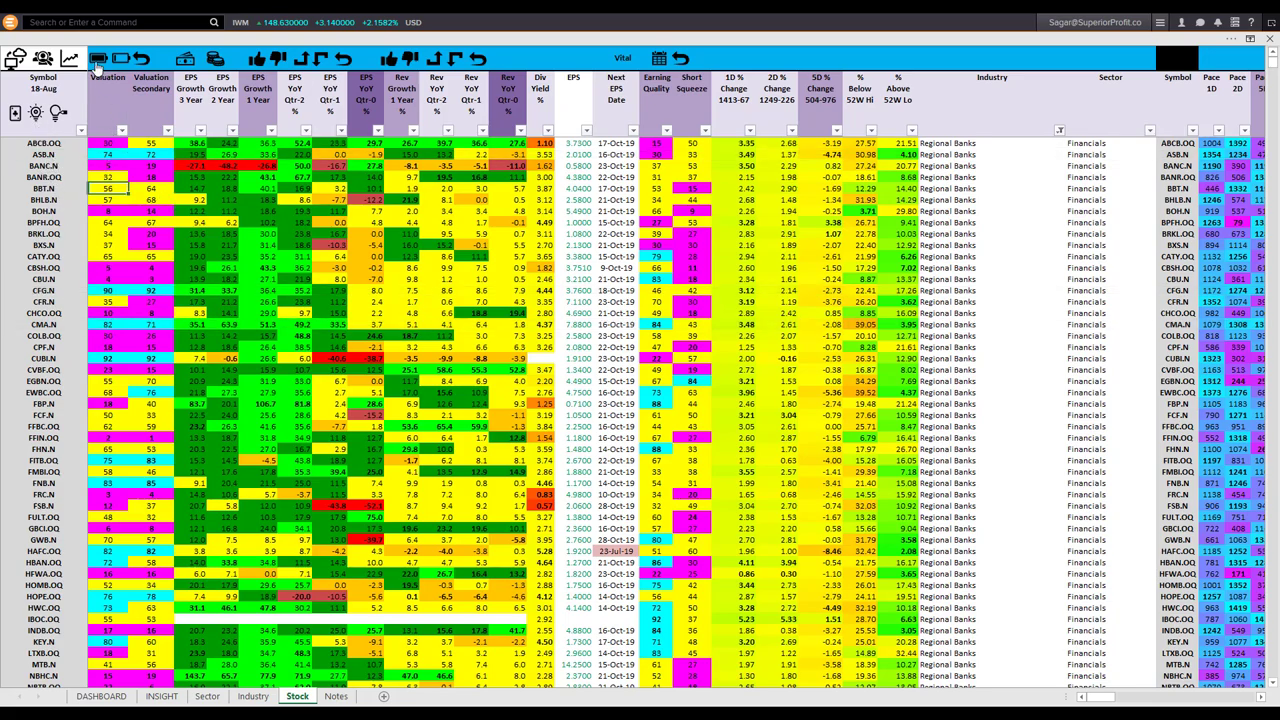
{"action": "left_click", "coordinate": [98, 59]}
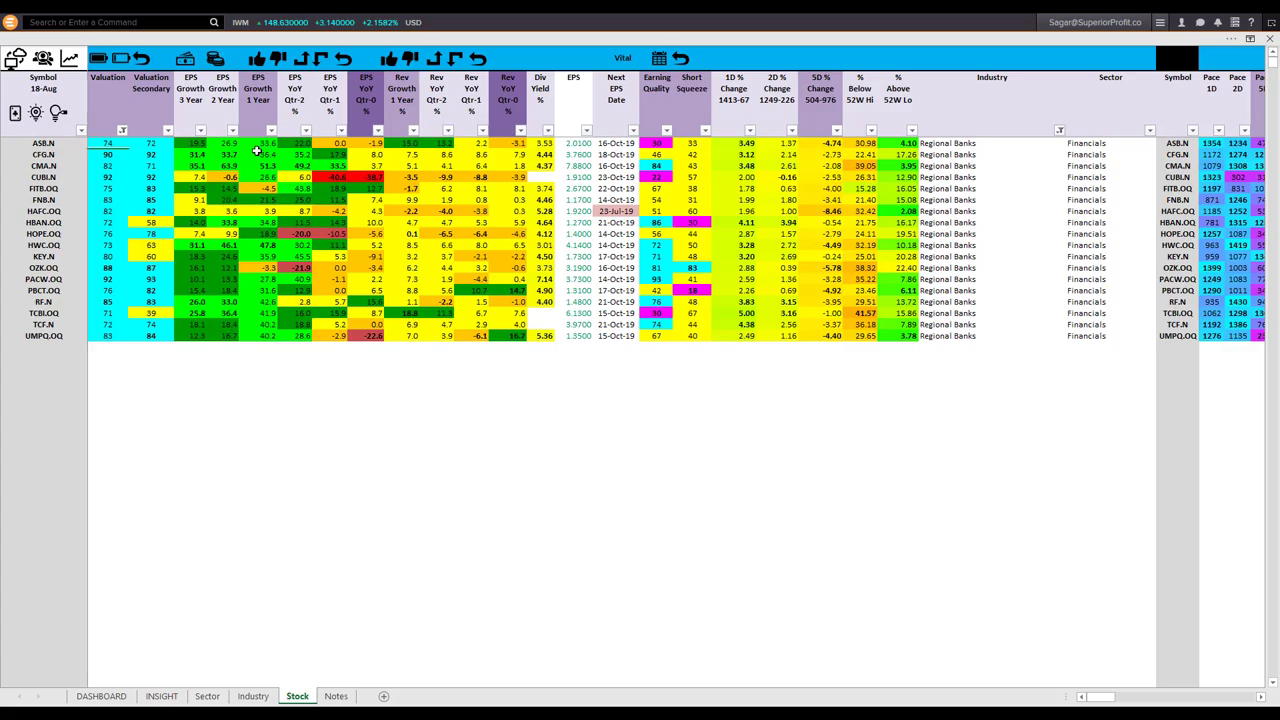
Highlight the 1 Year, 2 Year and 3 Year EPS Growth headers to compare the filtered banks' earnings growth.
{"action": "left_click_drag", "start_coordinate": [263, 144], "coordinate": [267, 173]}
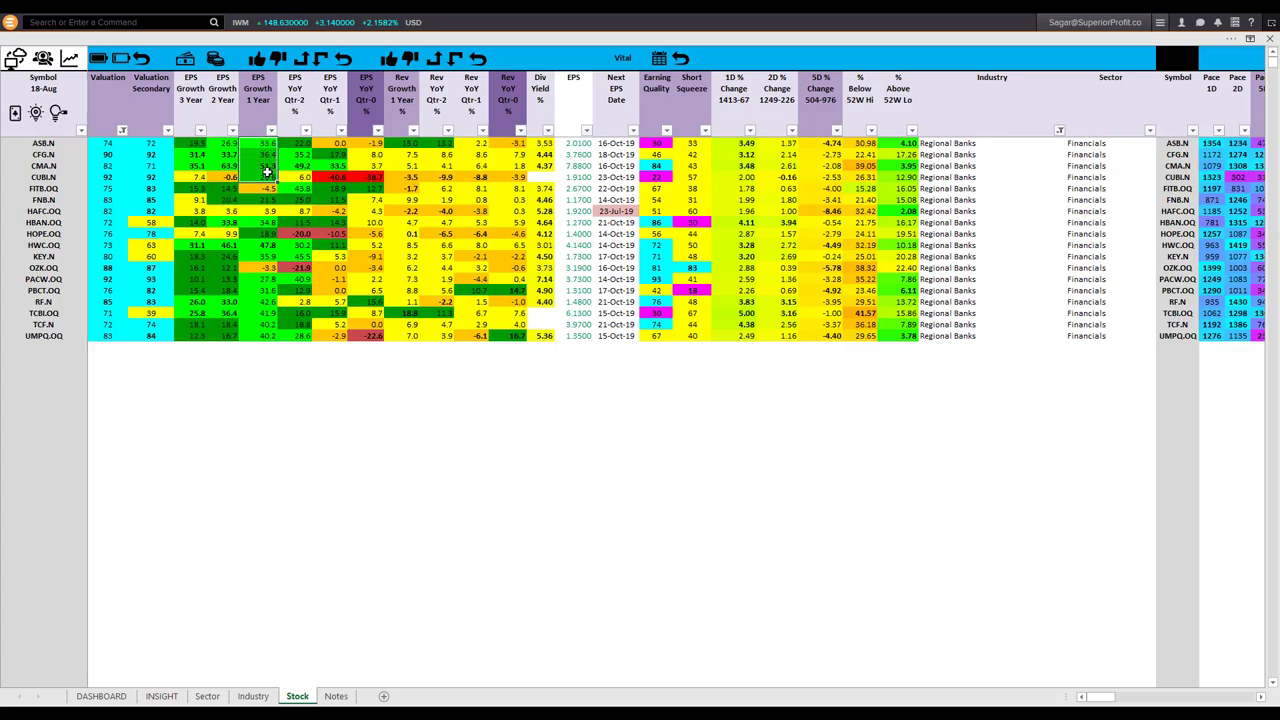
{"action": "left_click", "coordinate": [264, 114]}
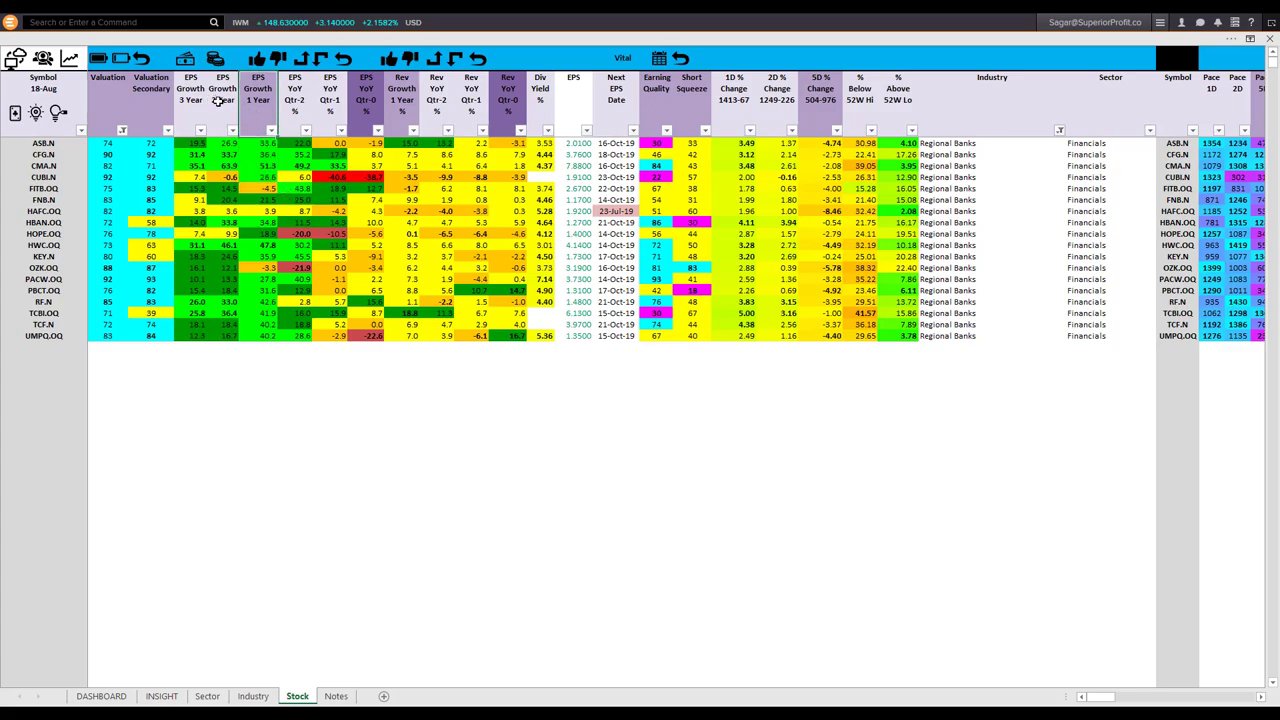
{"action": "left_click", "coordinate": [217, 101], "text": "shift"}
{"action": "left_click", "coordinate": [191, 104], "text": "shift"}
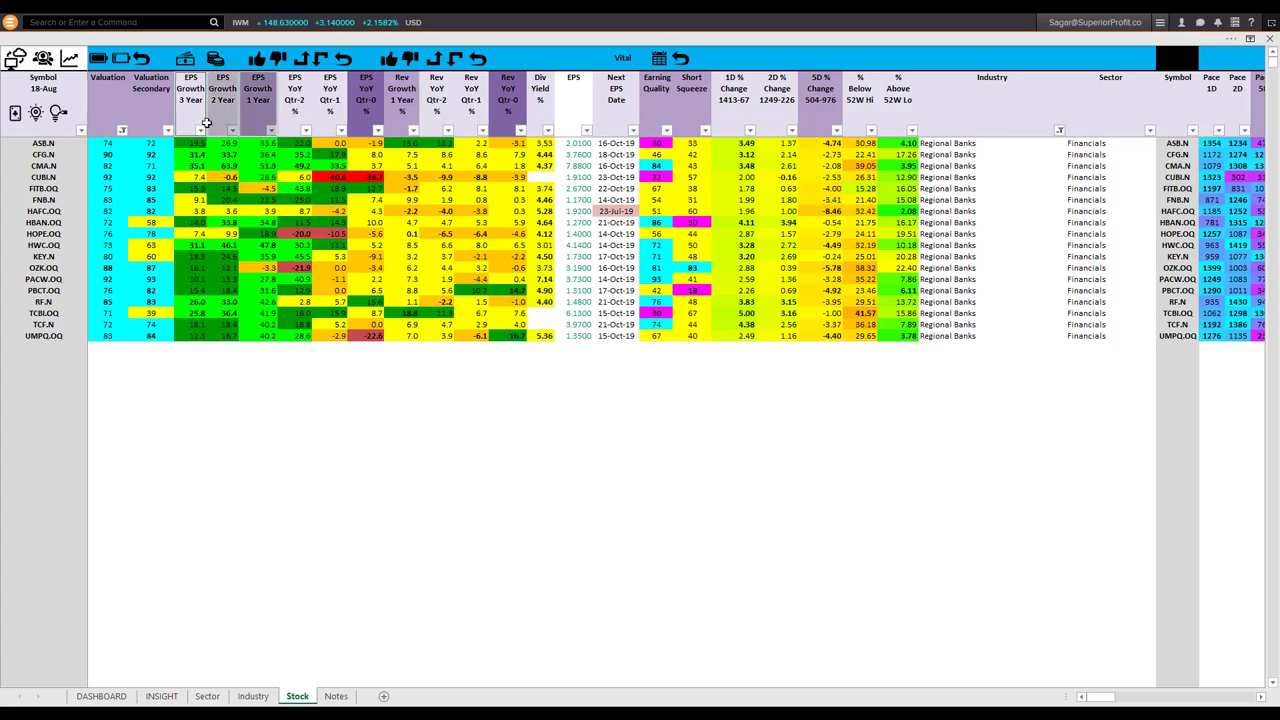
Filter the Regional Banks list to stocks with high 1 Year, 2 Year and 3 Year EPS Growth.
{"action": "left_click", "coordinate": [195, 156]}
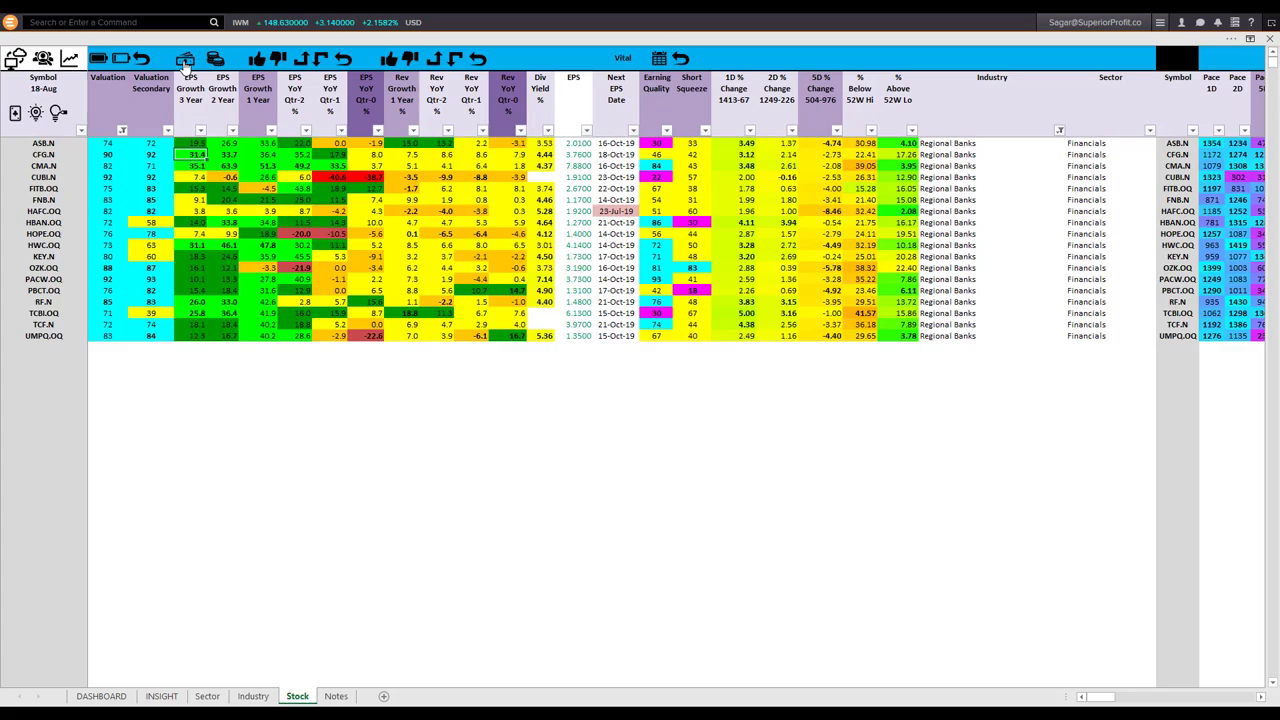
{"action": "left_click", "coordinate": [184, 62]}
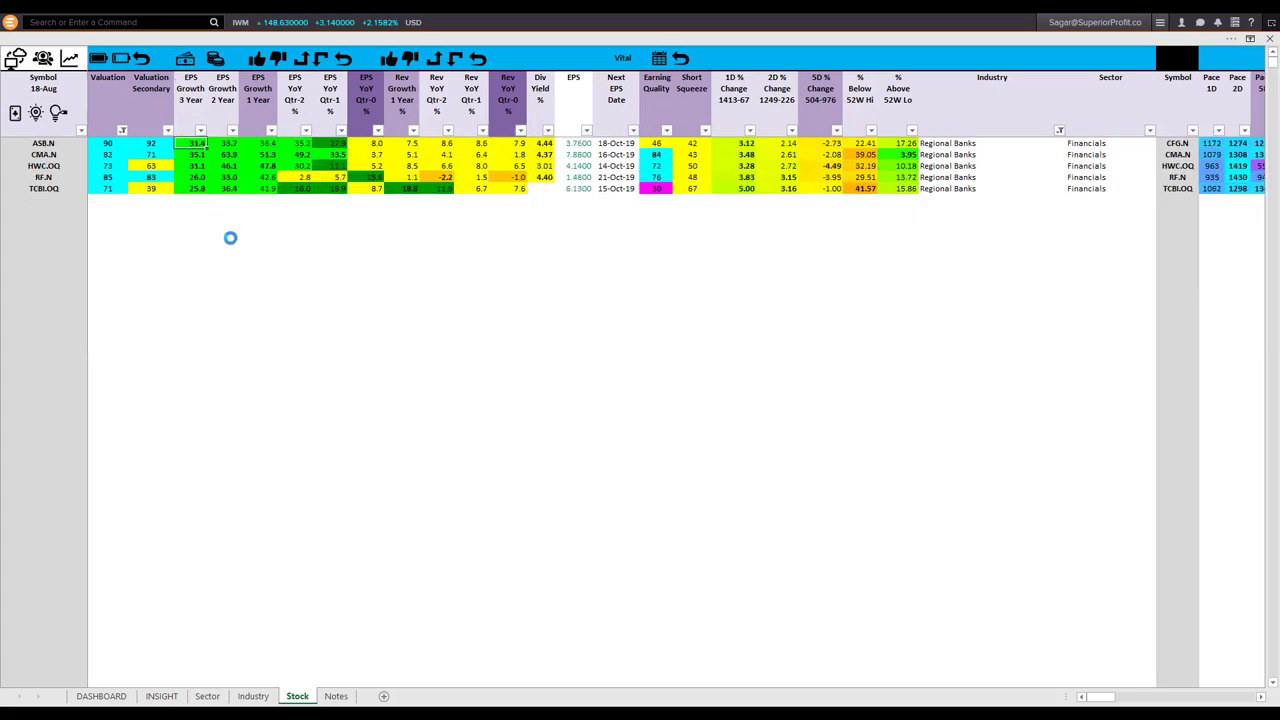
{"action": "left_click", "coordinate": [256, 314]}
Highlight the rows of the filtered banks from CFG.N to TCBI.OQ and examine their 1D % Change values.
{"action": "left_click_drag", "start_coordinate": [48, 143], "coordinate": [55, 188]}
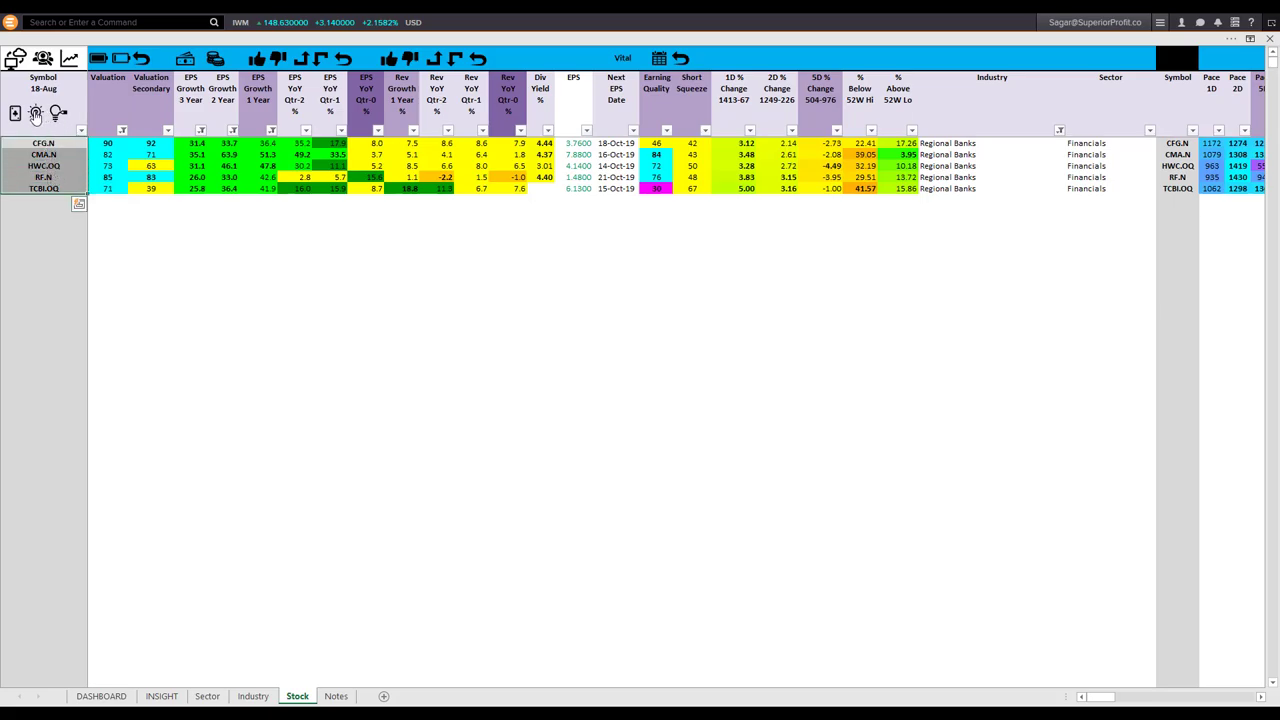
{"action": "left_click", "coordinate": [35, 113]}
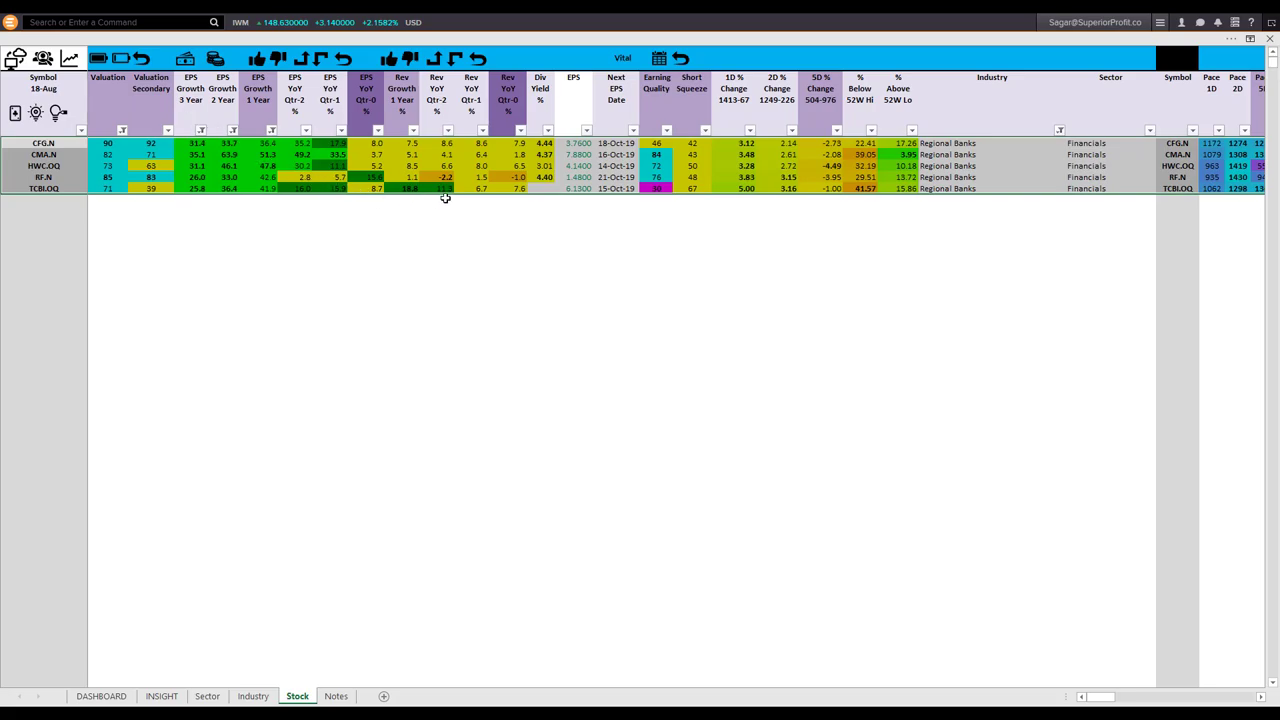
{"action": "left_click_drag", "start_coordinate": [735, 113], "coordinate": [736, 189]}
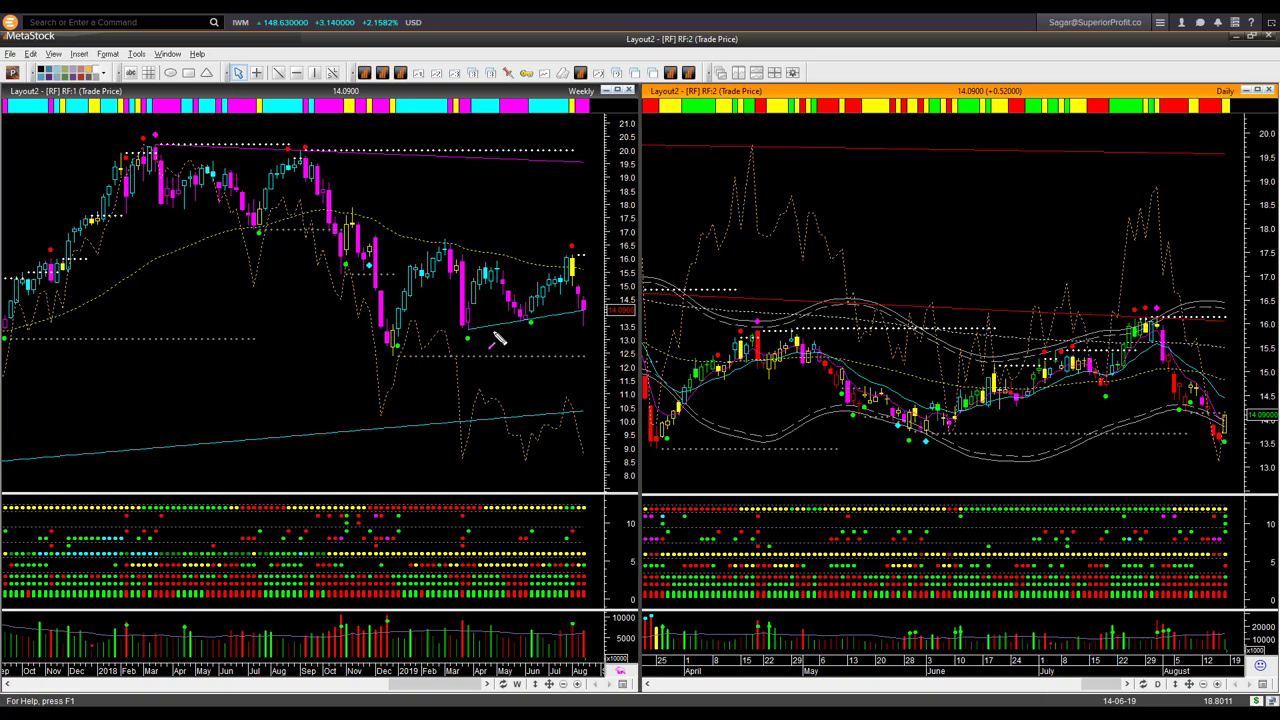
On MetaStock's RF charts, mark support on both timeframes and the daily chart's June low, rally and August decline with arrows.
{"action": "left_click_drag", "start_coordinate": [478, 336], "coordinate": [576, 322]}
{"action": "mouse_move", "coordinate": [1024, 433]}
{"action": "left_mouse_down"}
{"action": "mouse_move", "coordinate": [1191, 433]}
{"action": "mouse_move", "coordinate": [1213, 446]}
{"action": "left_mouse_up"}
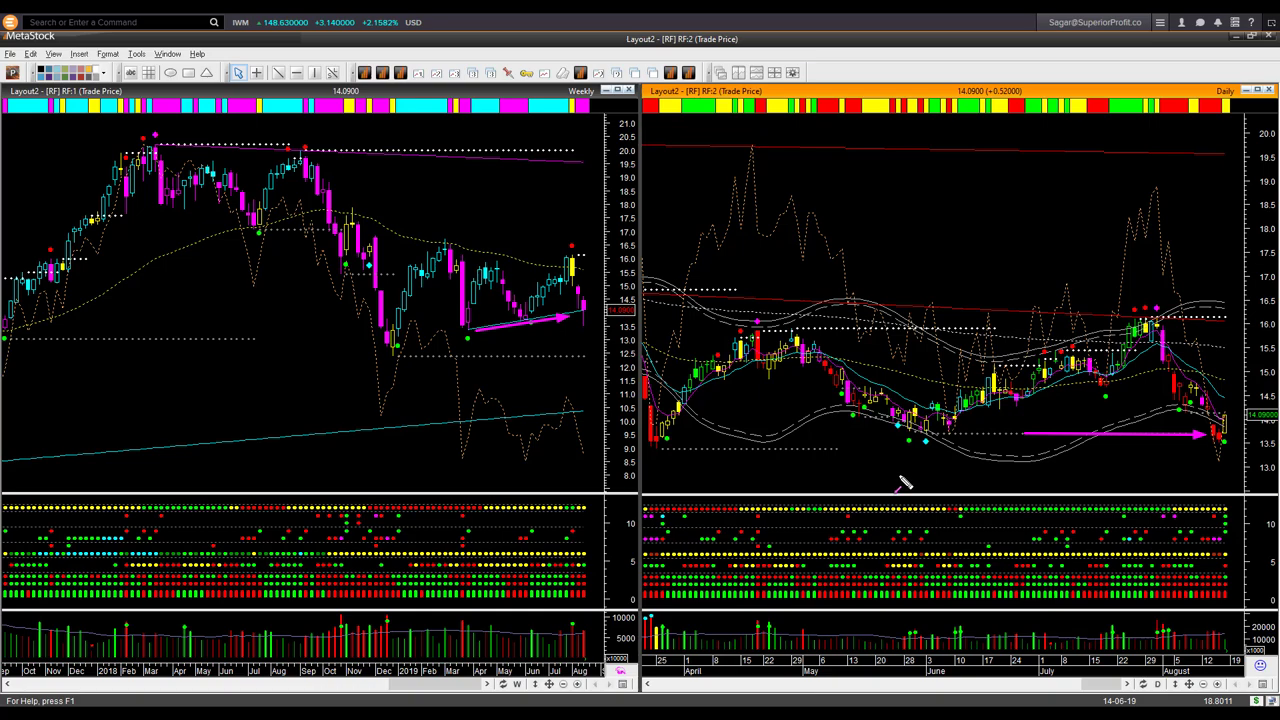
{"action": "left_click_drag", "start_coordinate": [904, 483], "coordinate": [928, 452]}
{"action": "mouse_move", "coordinate": [945, 423]}
{"action": "left_mouse_down"}
{"action": "mouse_move", "coordinate": [1040, 400]}
{"action": "mouse_move", "coordinate": [1143, 333]}
{"action": "left_mouse_up"}
{"action": "mouse_move", "coordinate": [1188, 285]}
{"action": "left_mouse_down"}
{"action": "mouse_move", "coordinate": [1212, 247]}
{"action": "mouse_move", "coordinate": [1165, 310]}
{"action": "mouse_move", "coordinate": [1162, 358]}
{"action": "mouse_move", "coordinate": [1223, 442]}
{"action": "left_mouse_up"}
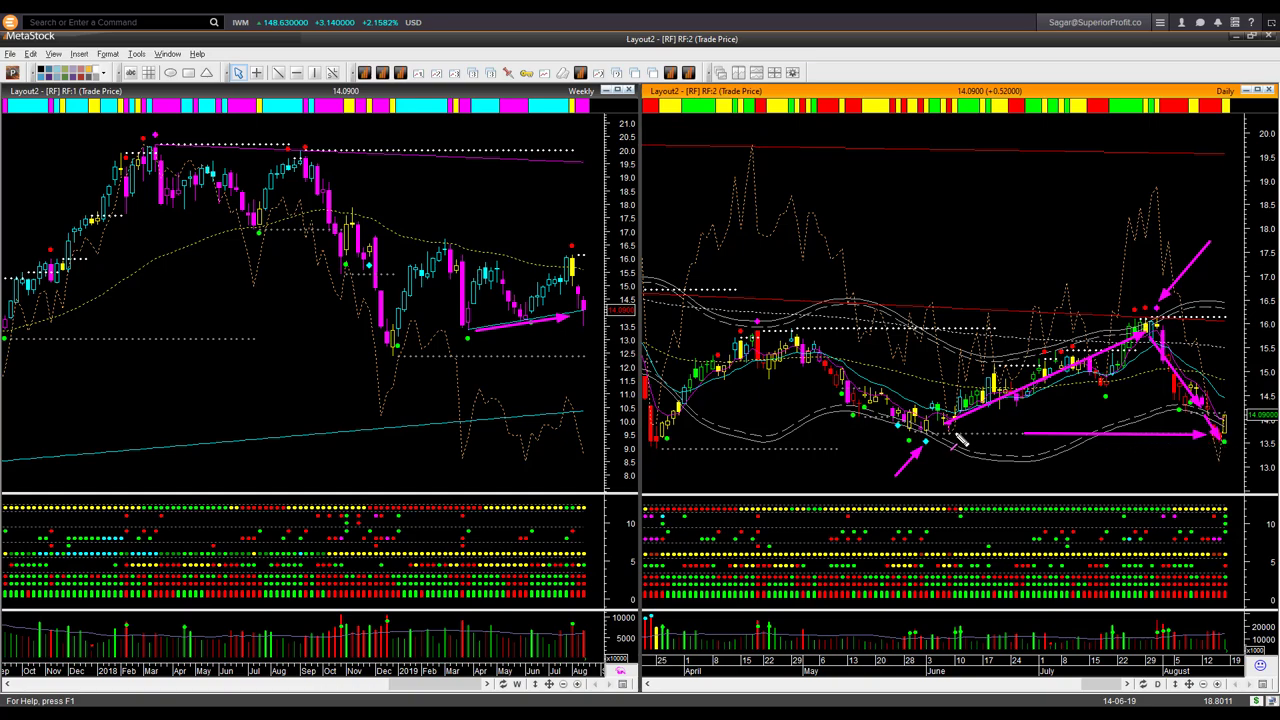
Mark the daily RF chart's horizontal support, the turn at the latest candle and the newest indicator dots below it.
{"action": "left_click_drag", "start_coordinate": [948, 434], "coordinate": [1044, 438]}
{"action": "left_click_drag", "start_coordinate": [1234, 440], "coordinate": [1254, 408]}
{"action": "left_click_drag", "start_coordinate": [1250, 482], "coordinate": [1238, 532]}
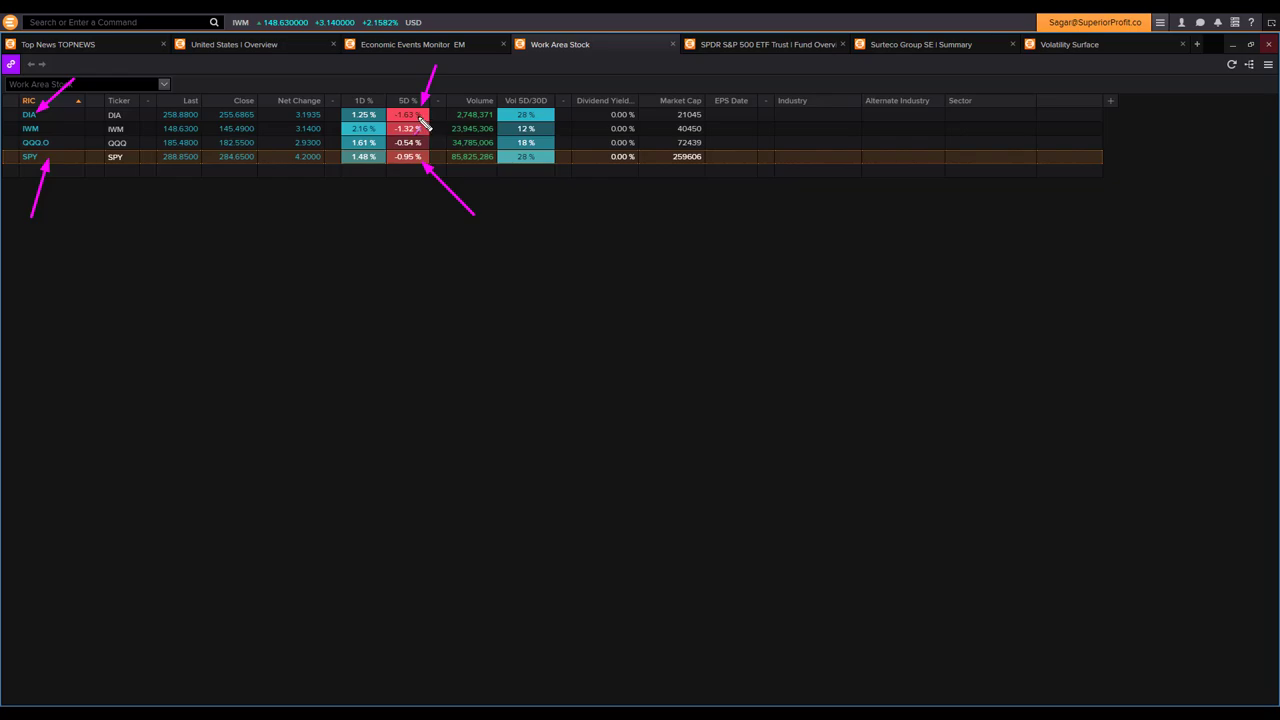
In the Work Area Stock list, mark the index ETFs' 5D % changes, the 1D % header and IWM's 1D % change with arrows.
{"action": "mouse_move", "coordinate": [382, 82]}
{"action": "left_mouse_down"}
{"action": "mouse_move", "coordinate": [395, 104]}
{"action": "mouse_move", "coordinate": [449, 104]}
{"action": "mouse_move", "coordinate": [432, 122]}
{"action": "mouse_move", "coordinate": [443, 148]}
{"action": "left_mouse_up"}
{"action": "left_click_drag", "start_coordinate": [486, 200], "coordinate": [432, 163]}
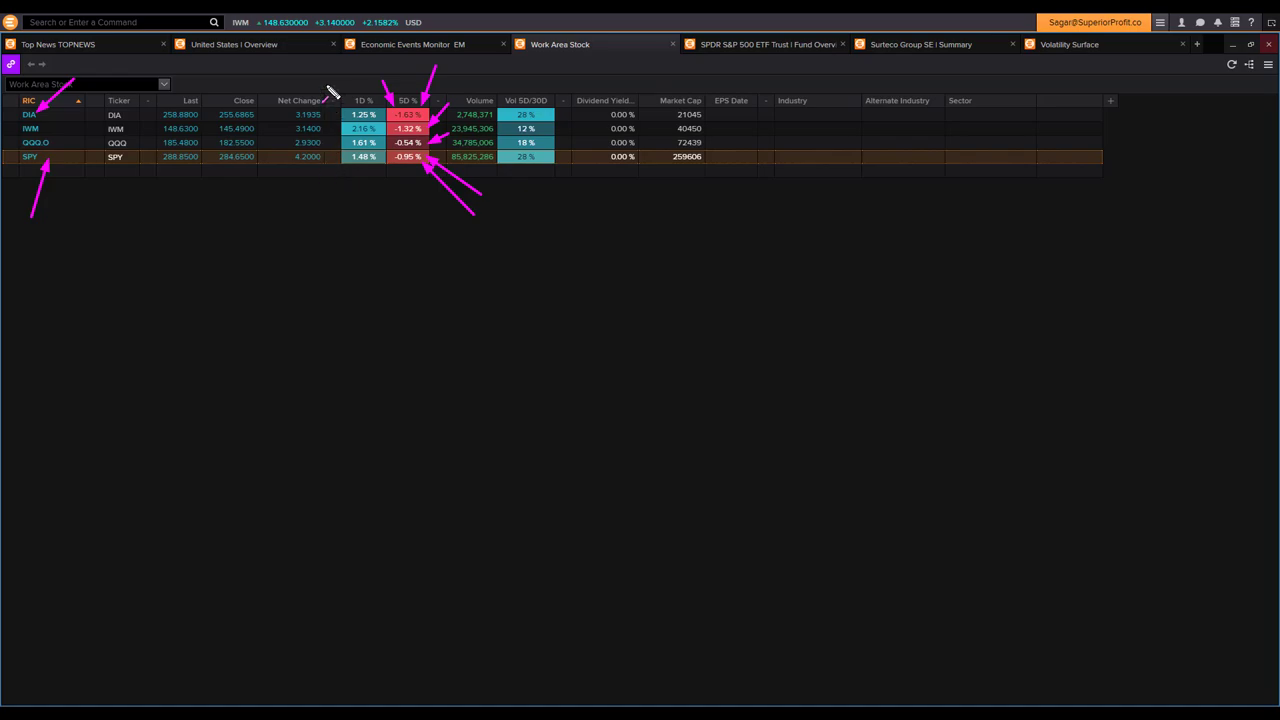
{"action": "left_click_drag", "start_coordinate": [322, 68], "coordinate": [352, 96]}
{"action": "left_click_drag", "start_coordinate": [362, 198], "coordinate": [368, 195]}
{"action": "left_click_drag", "start_coordinate": [331, 118], "coordinate": [350, 130]}
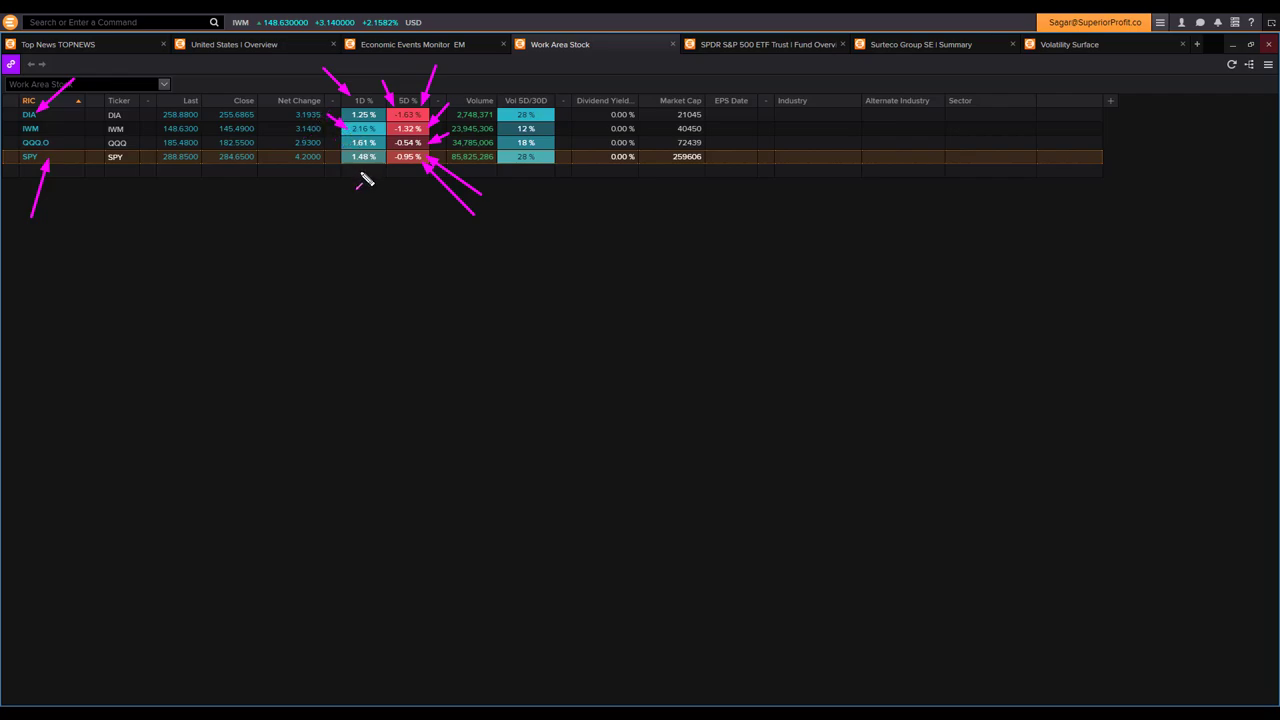